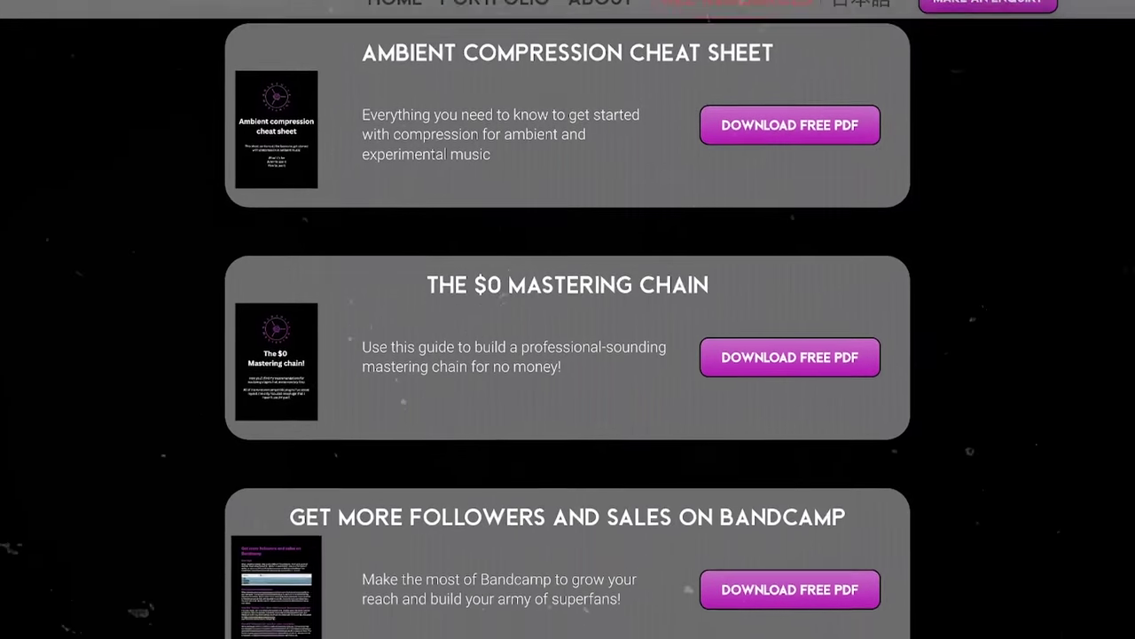
scroll(1131, 353, "down", 3)
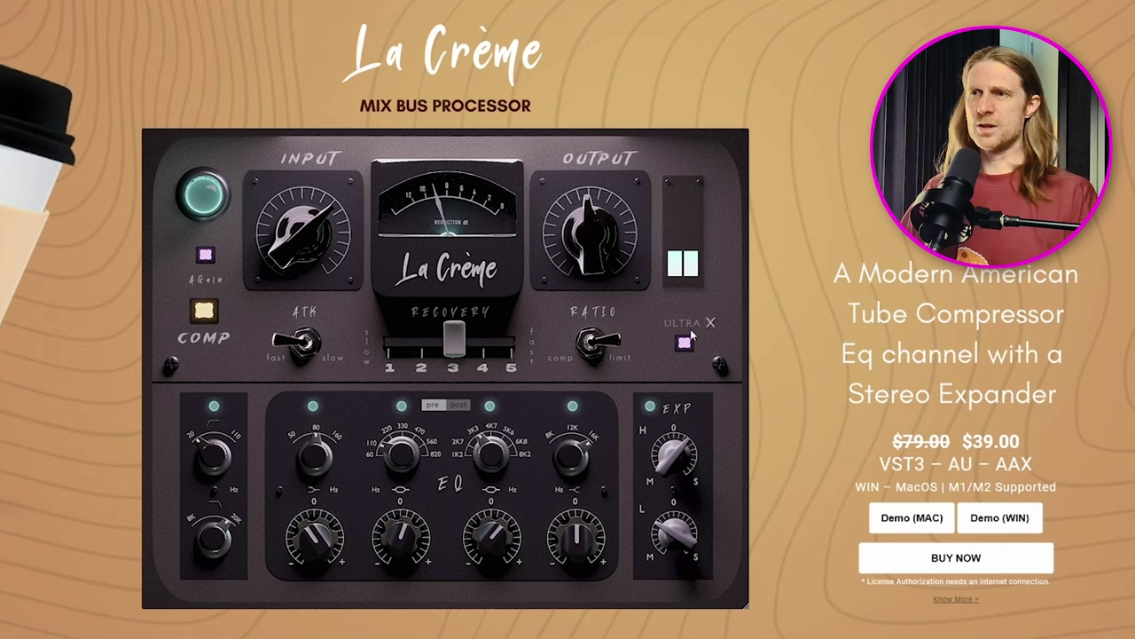
scroll(896, 353, "down", 10)
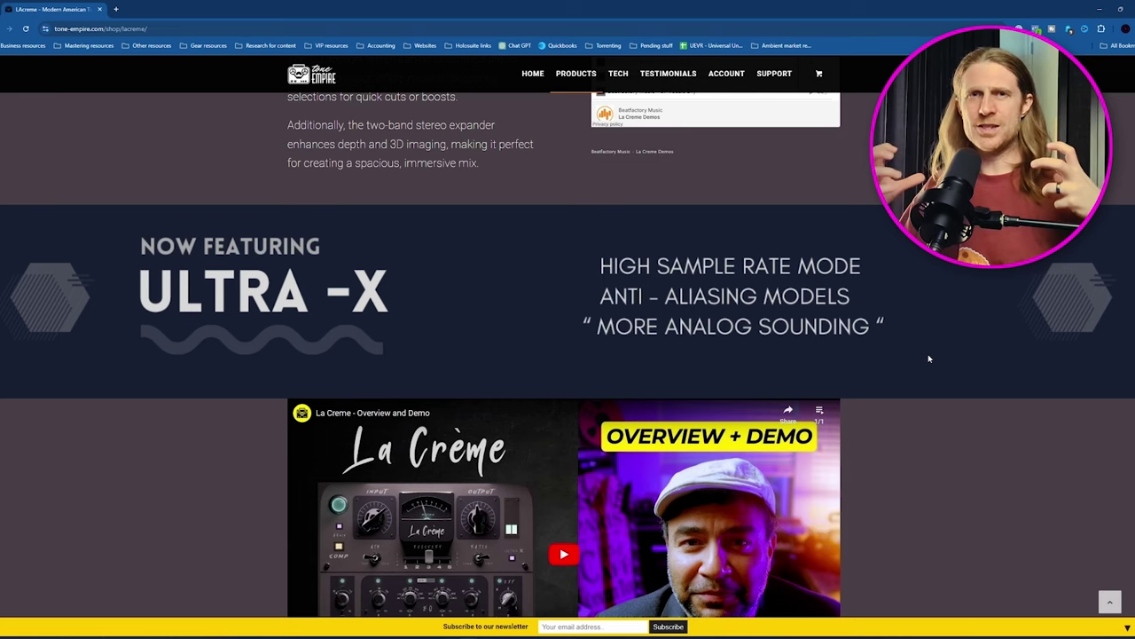
scroll(908, 453, "down", 1)
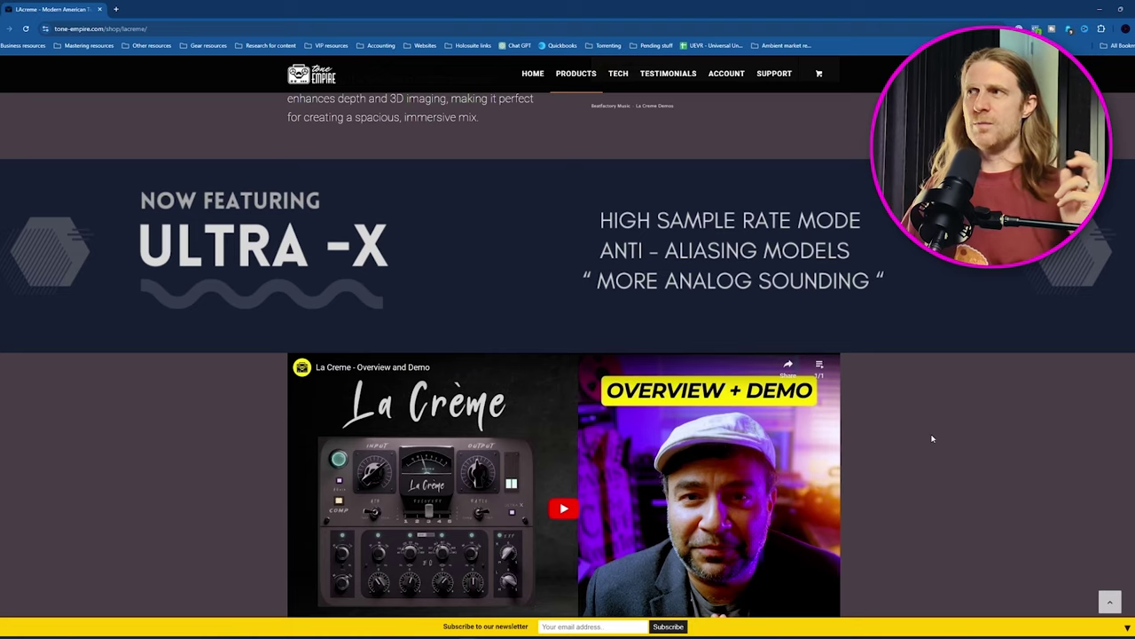
scroll(1053, 370, "up", 15)
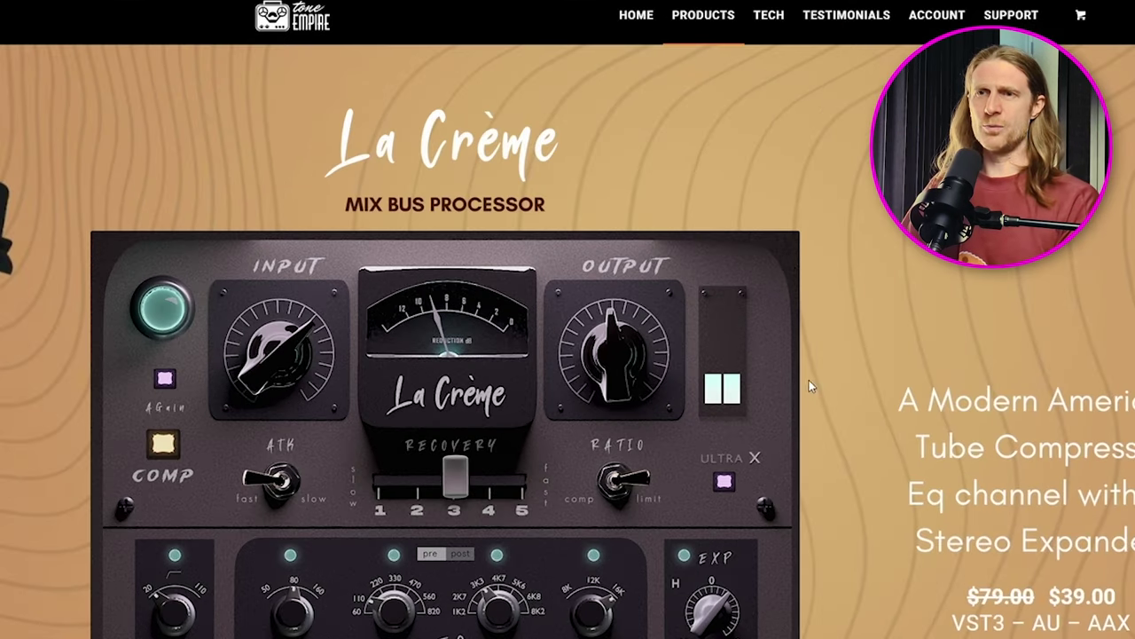
Step: Scroll the La Crème product page down to the Demo/Buy Now section
scroll(568, 492, "down", 3)
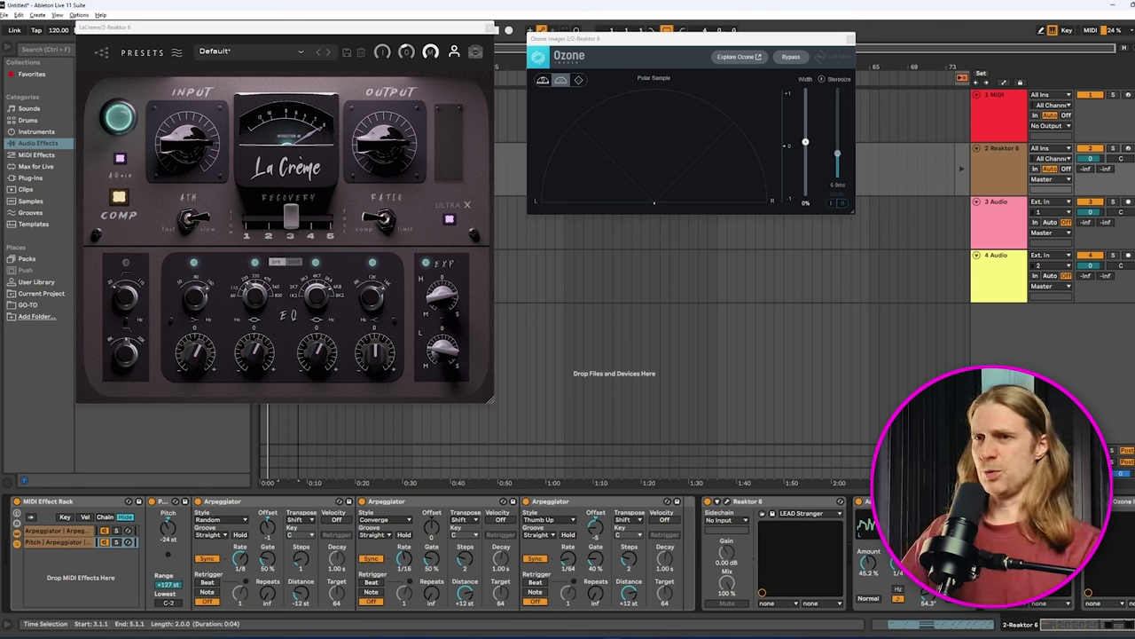
Step: Deactivate the partly hidden Audio Effect device and start the synth arpeggio playing
key("0")
key("space")
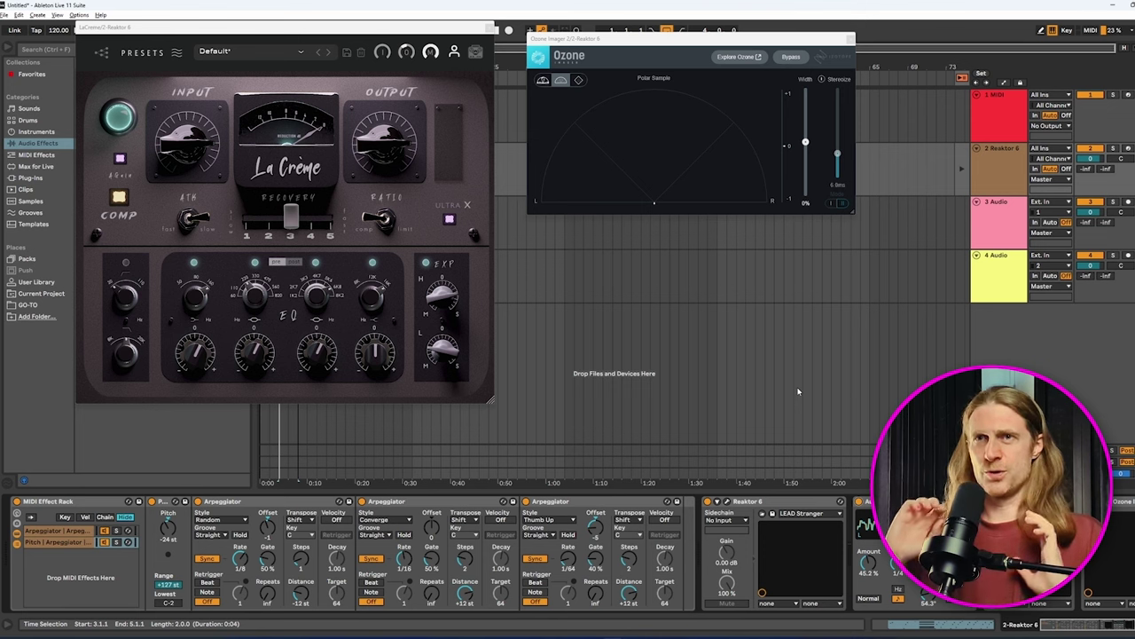
Step: A/B La Crème on the synth by bypassing and re-enabling it, then set Recovery to 2
left_click(118, 116)
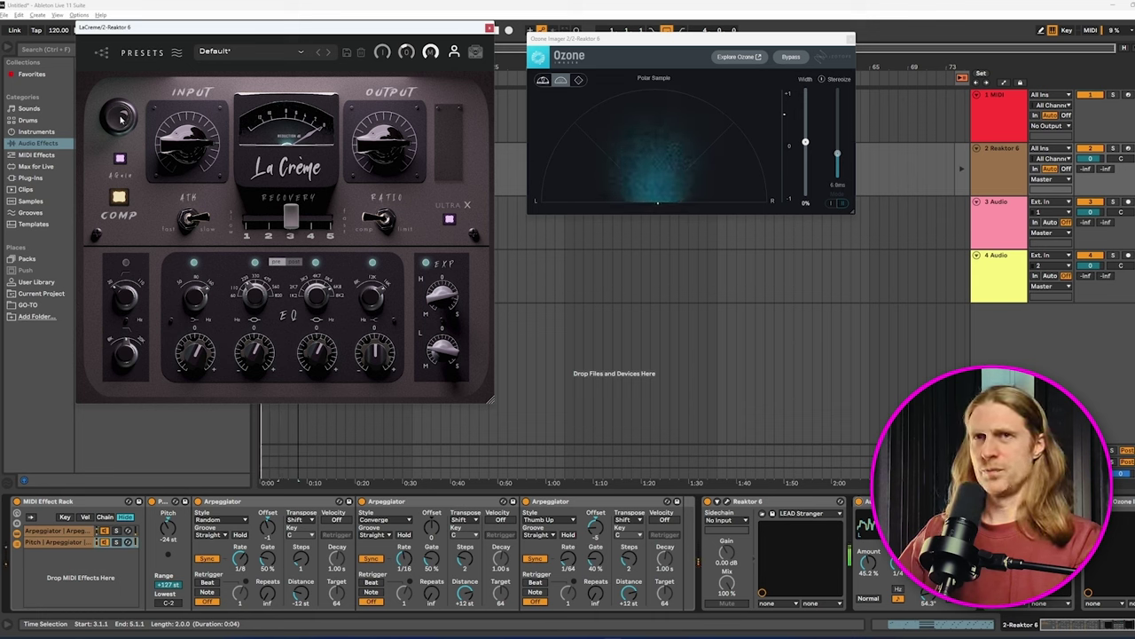
left_click(120, 118)
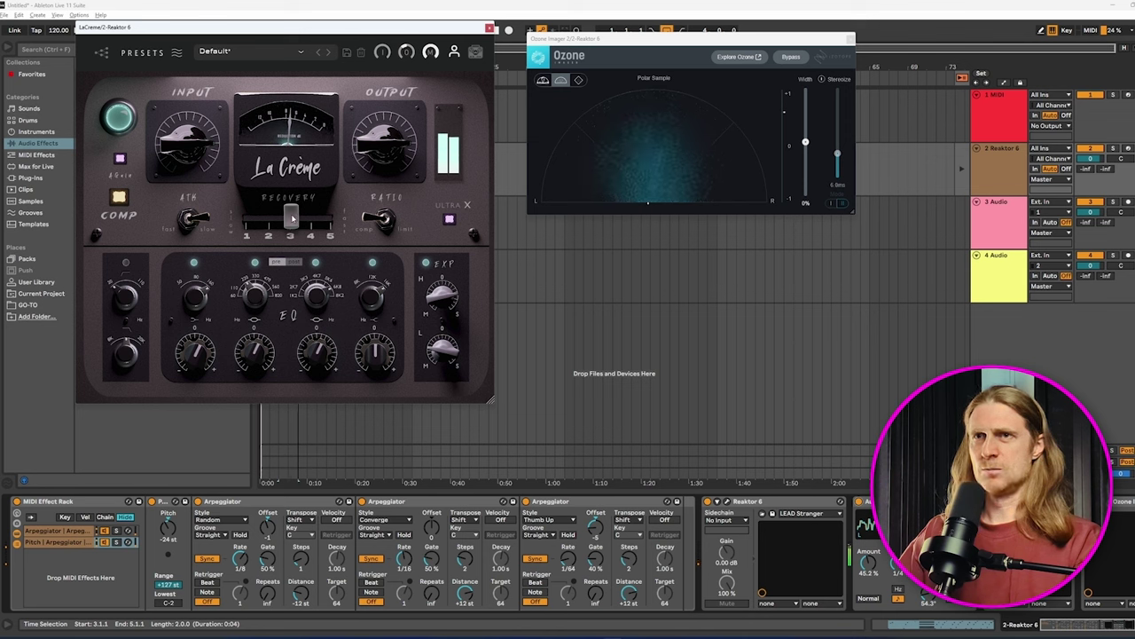
left_click_drag(291, 216, 272, 217)
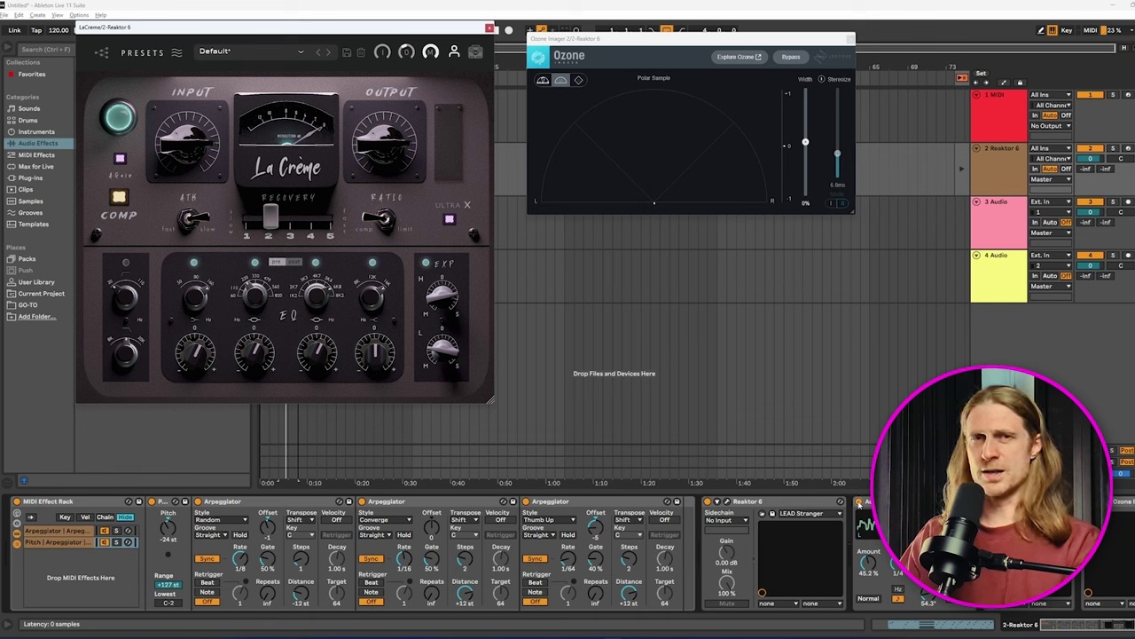
Step: Turn off the Audio device, A/B La Crème off and on, and reset Recovery to 3
left_click(858, 502)
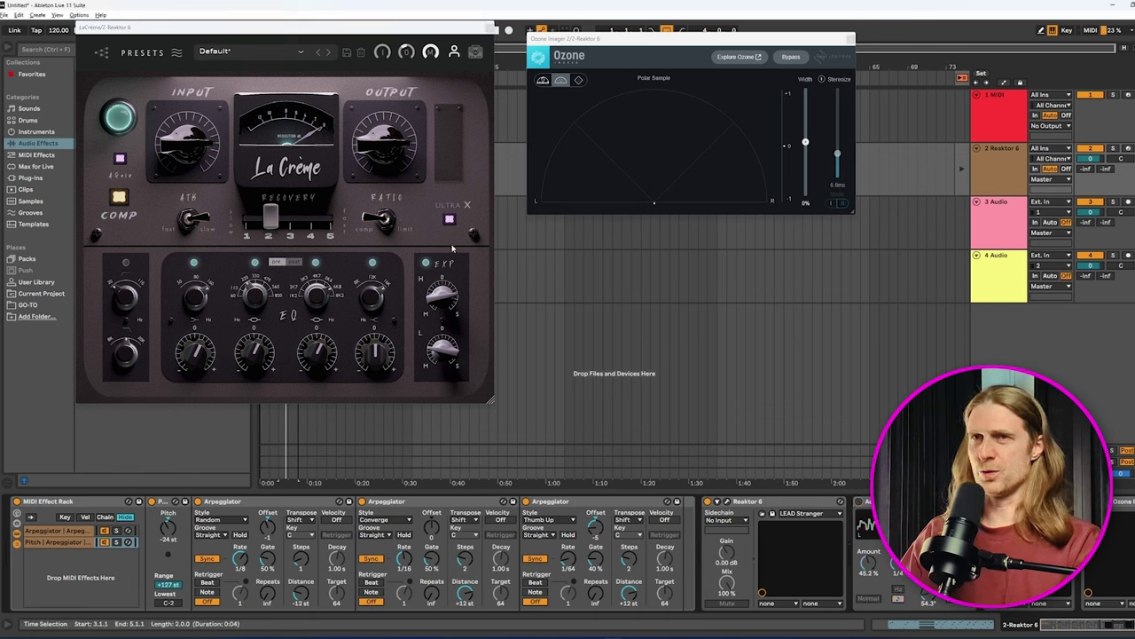
left_click(116, 115)
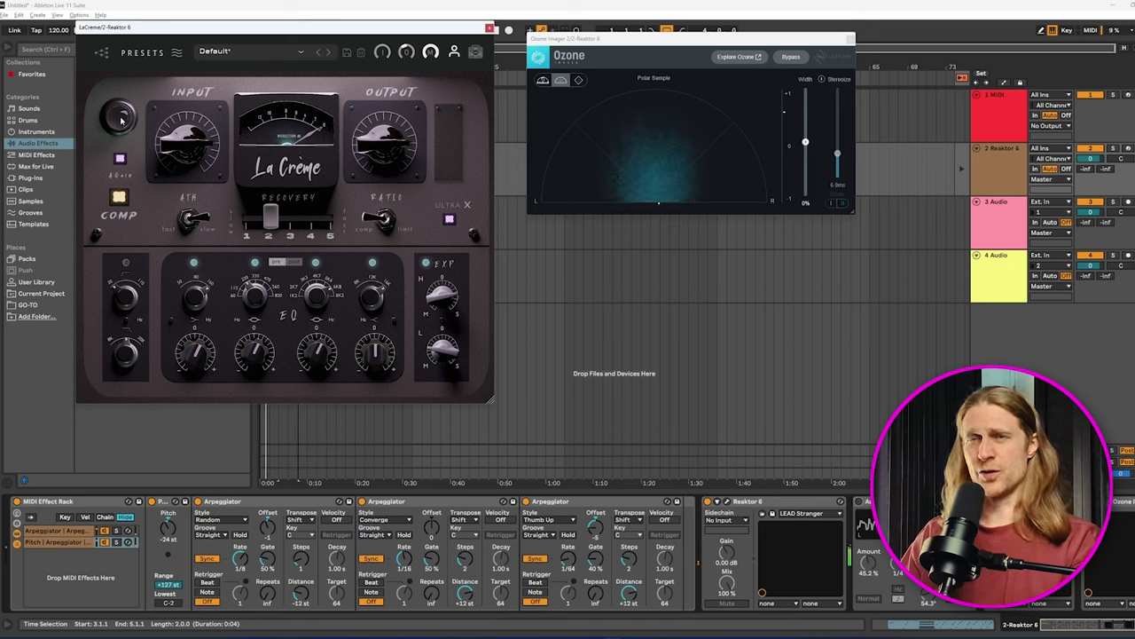
left_click(122, 118)
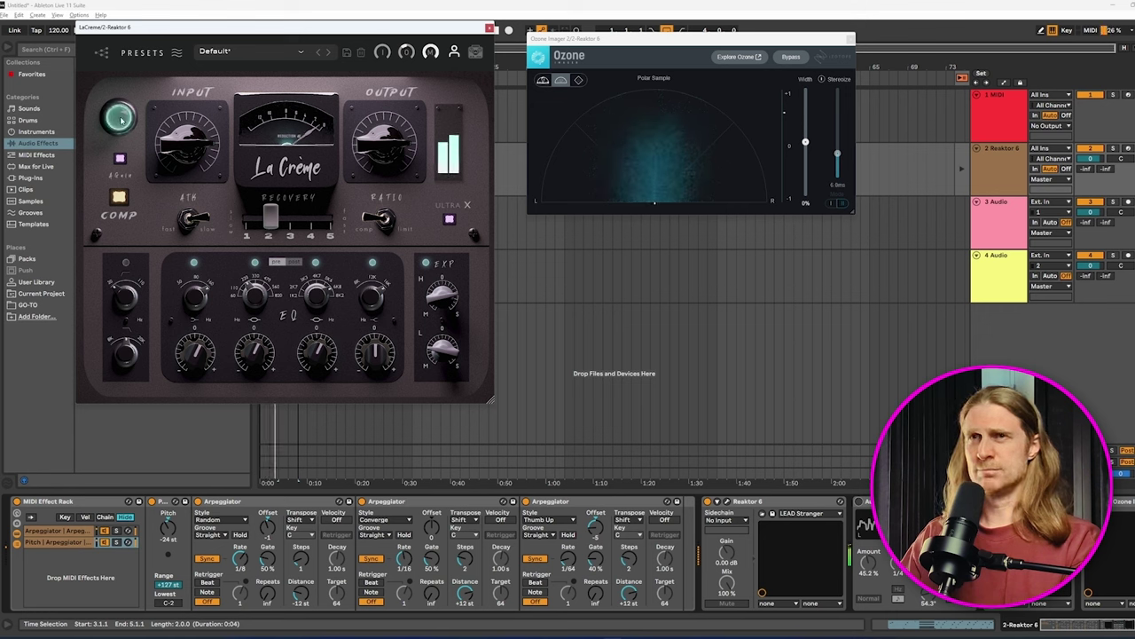
left_click_drag(271, 216, 288, 220)
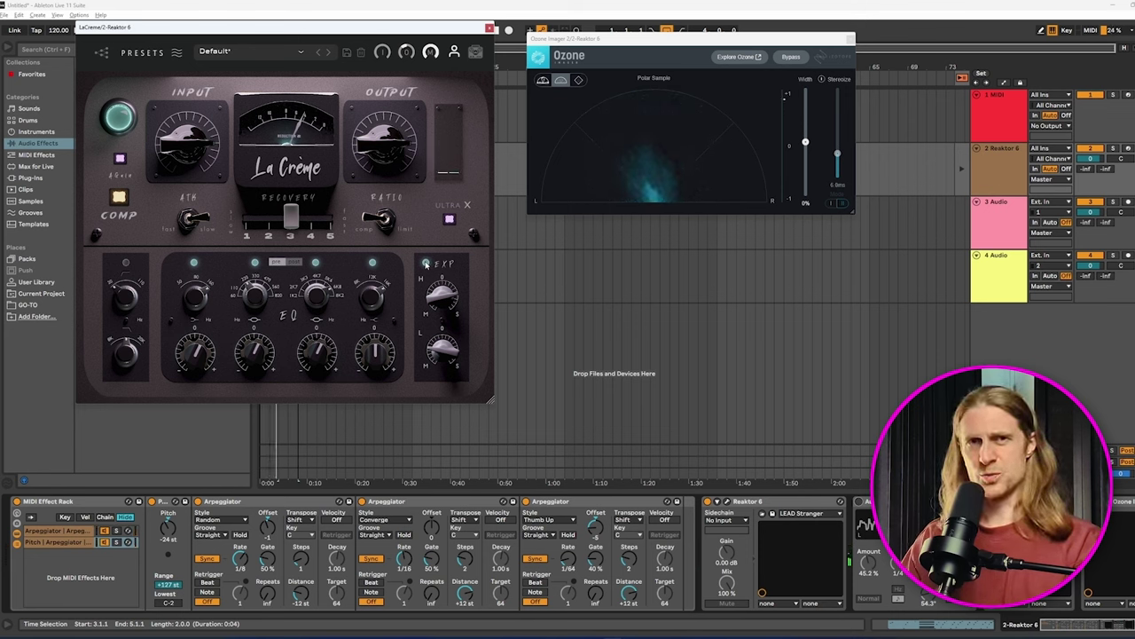
Step: Scroll the device chain to Auto Pan and raise La Crème's upper EXP knob during playback
left_click(1080, 628)
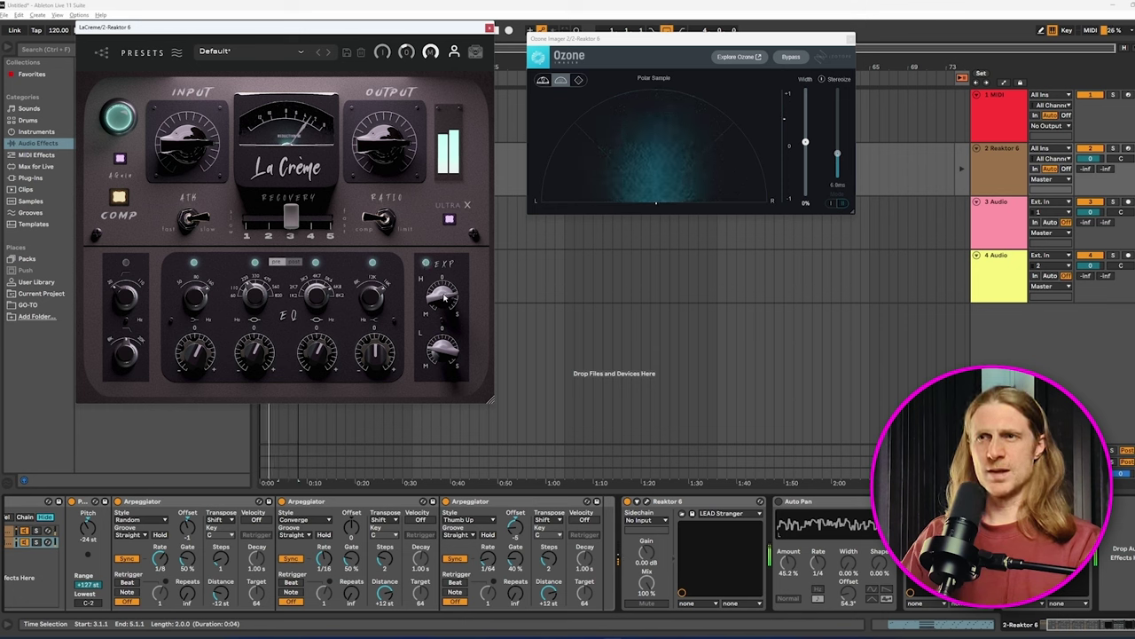
left_click_drag(444, 299, 446, 279)
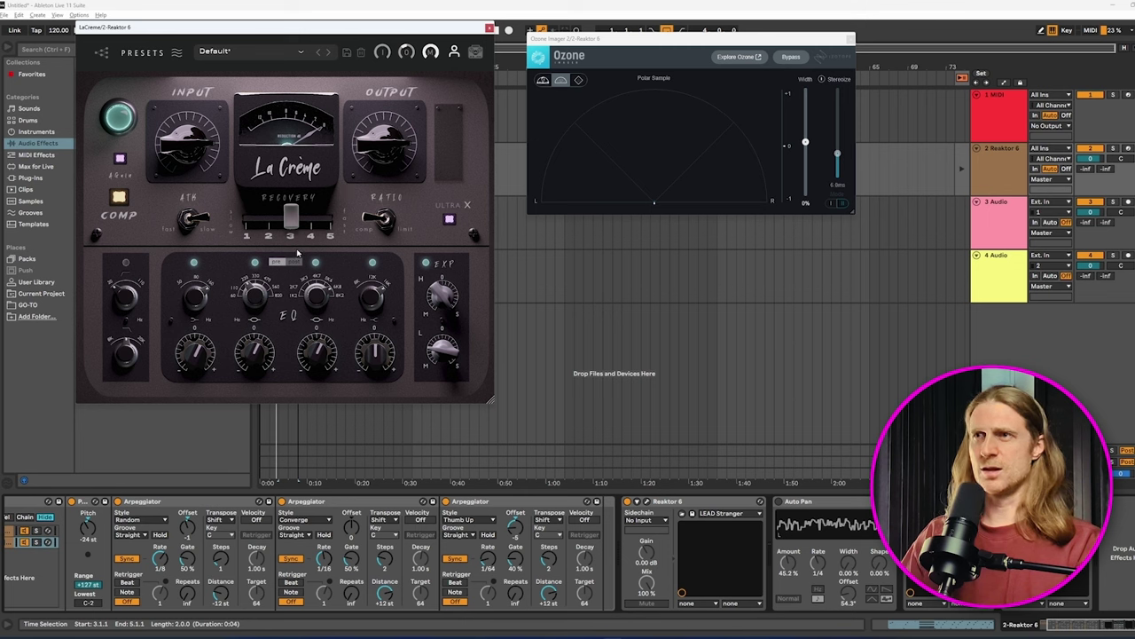
Step: Boost La Crème's low EQ to about 10.8 dB, raise the second band, and check the -4.4 dB gain
left_click_drag(197, 351, 254, 351)
mouse_move(254, 357)
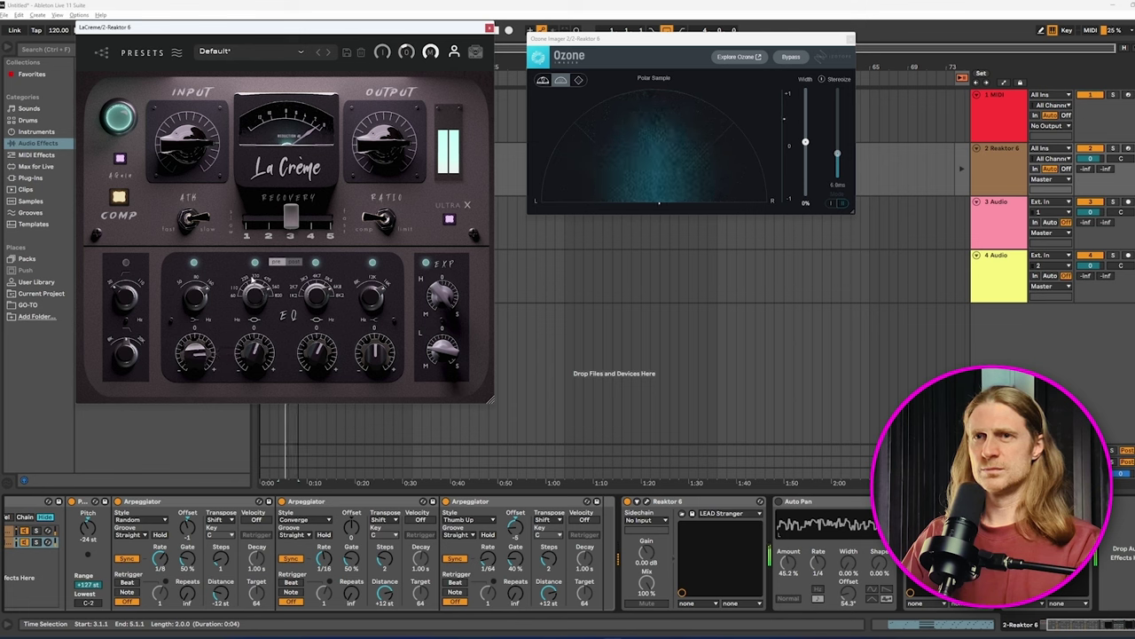
left_click_drag(251, 352, 252, 346)
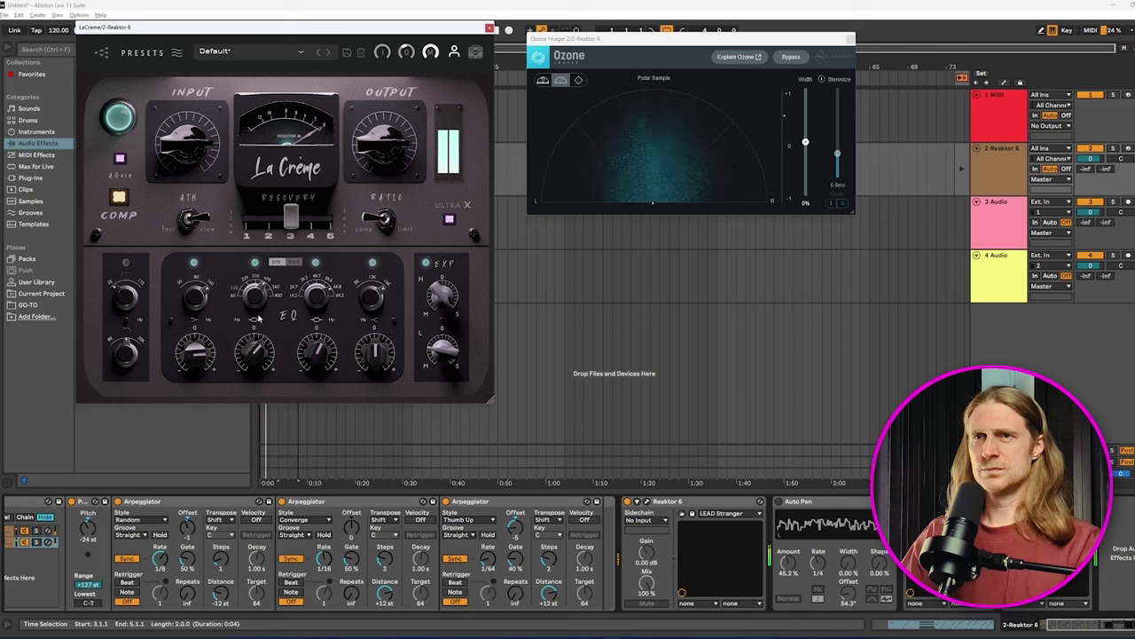
mouse_move(317, 337)
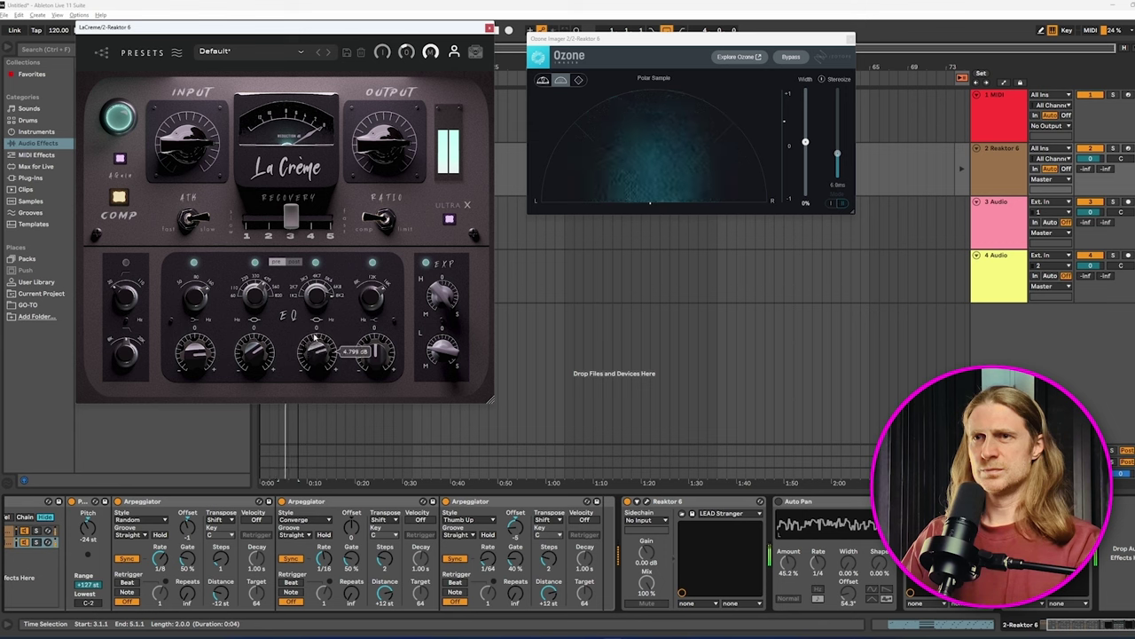
mouse_move(373, 353)
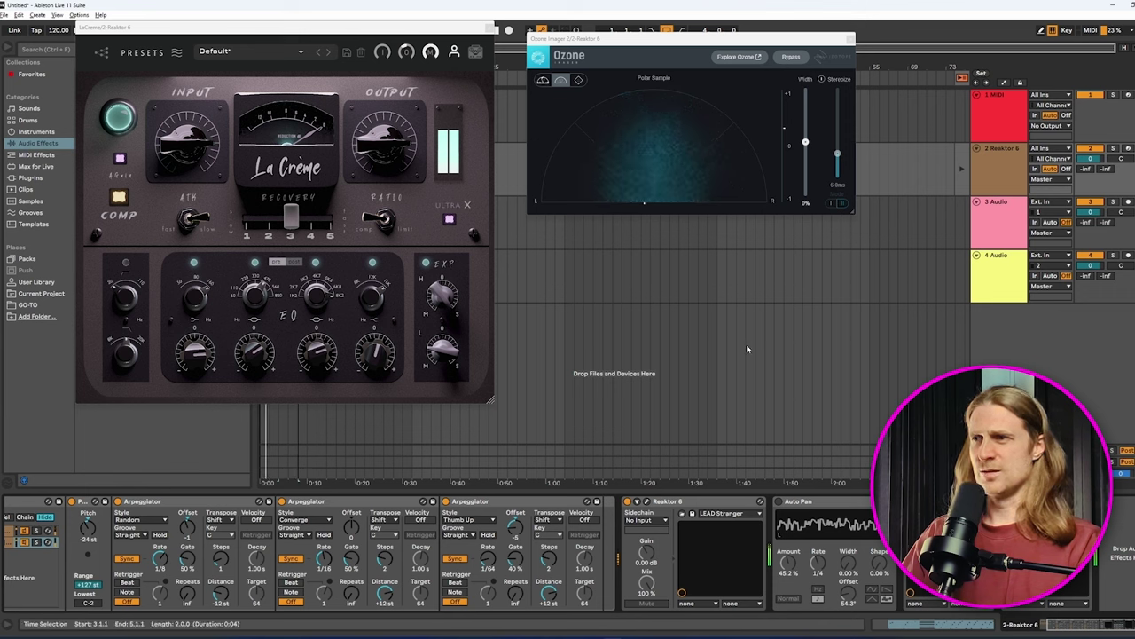
left_click(405, 53)
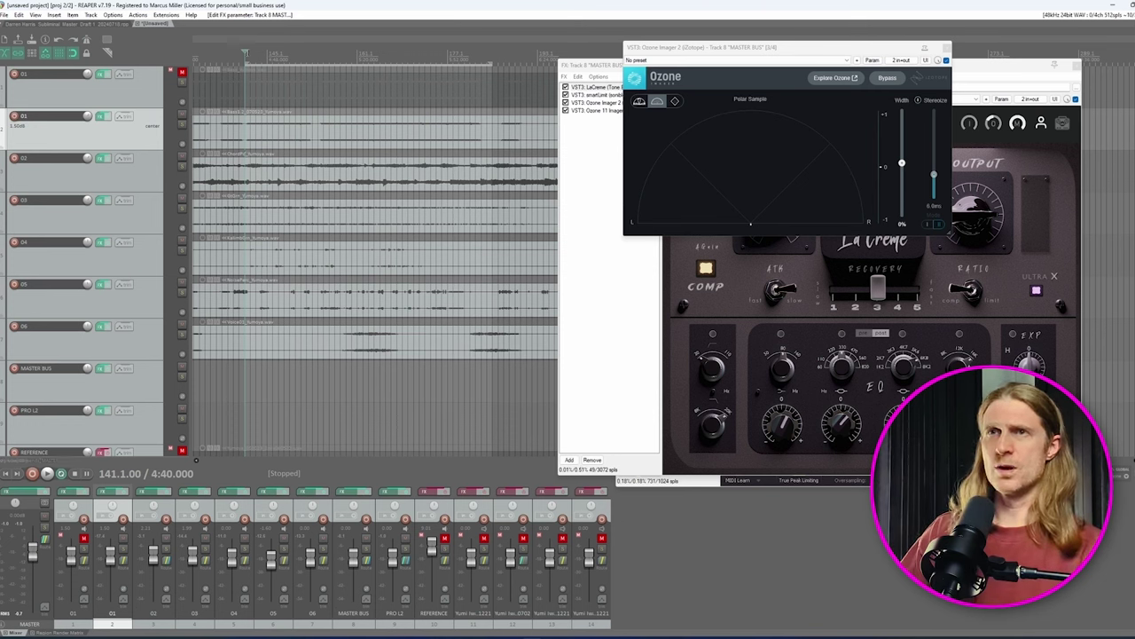
Step: Play and stop the mix, then move La Crème's window left to reveal Pro-L 2
key("space")
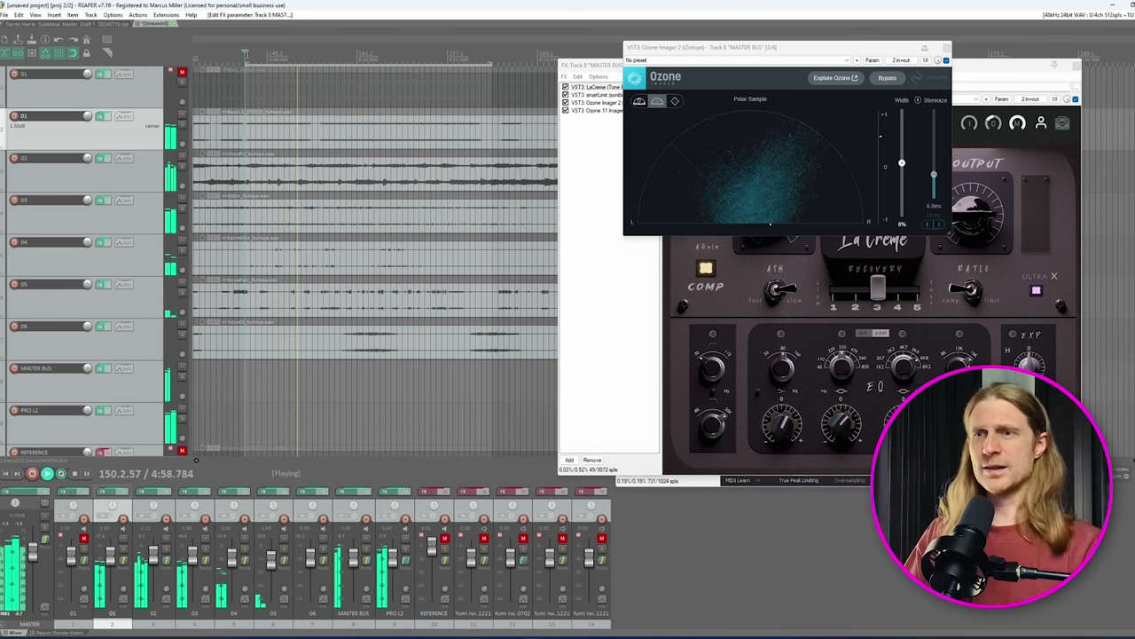
key("space")
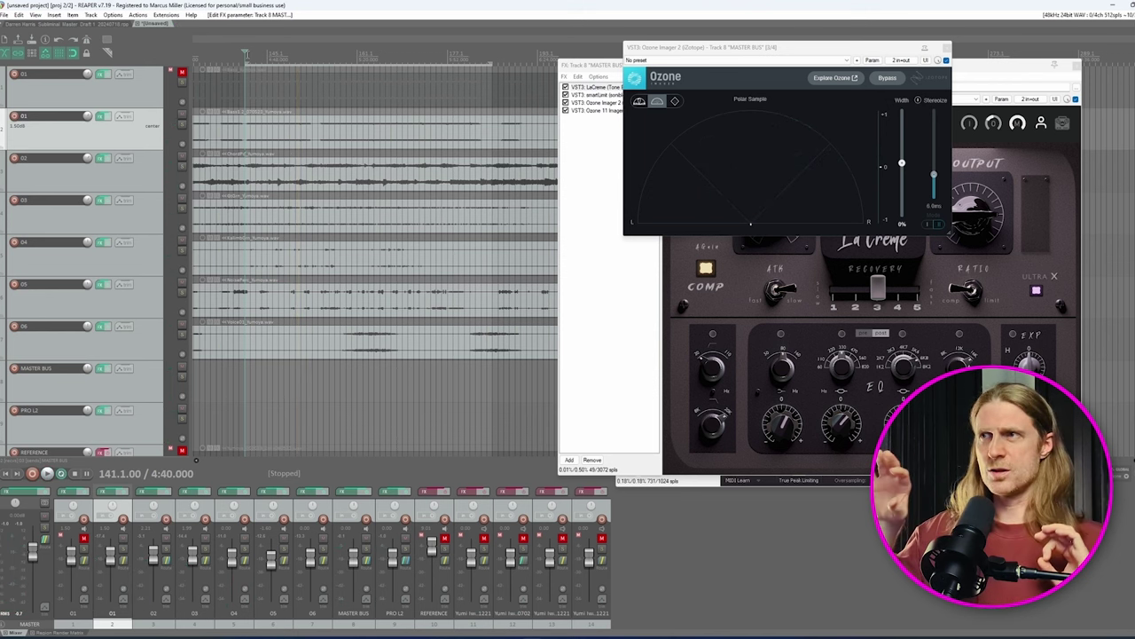
left_click_drag(1003, 71, 541, 49)
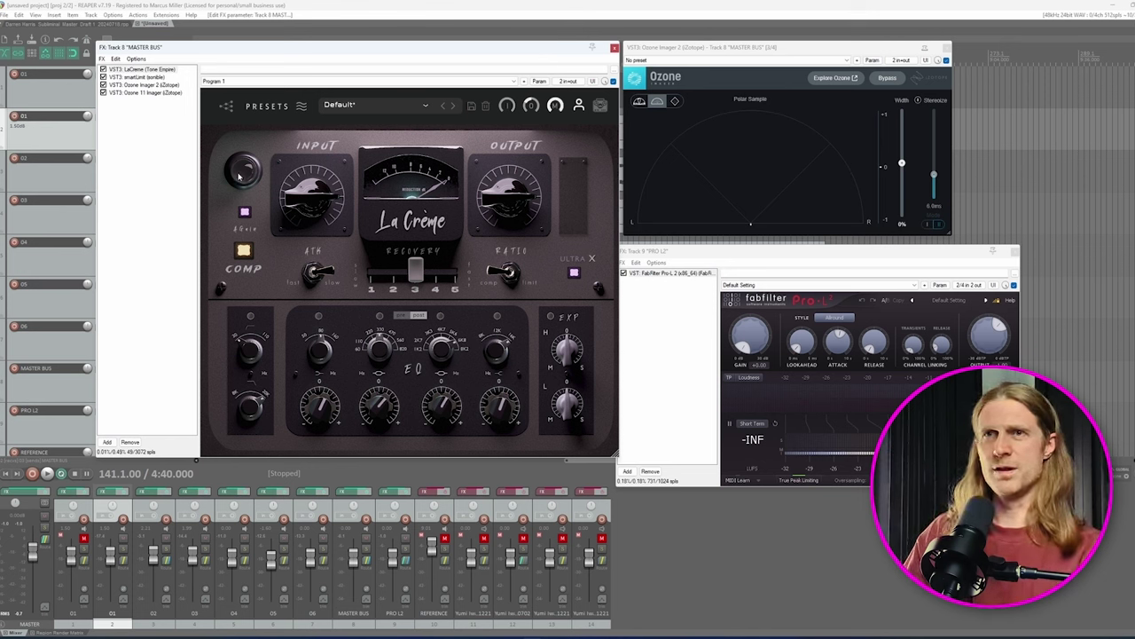
Step: Restart mix playback and enable La Crème on the MASTER BUS
key("space")
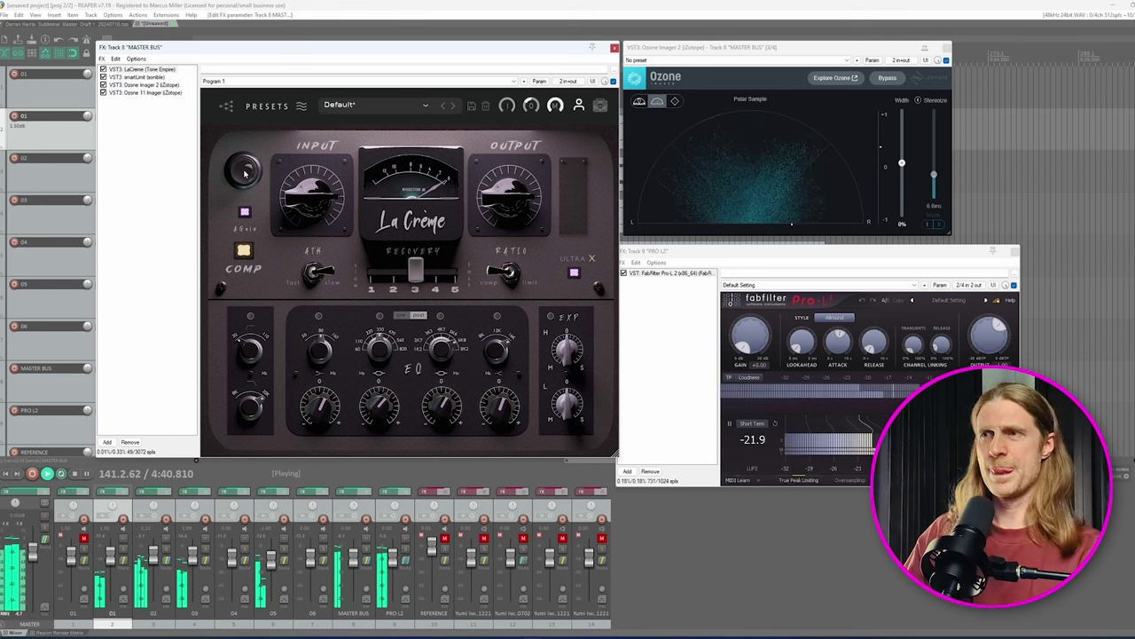
left_click(245, 171)
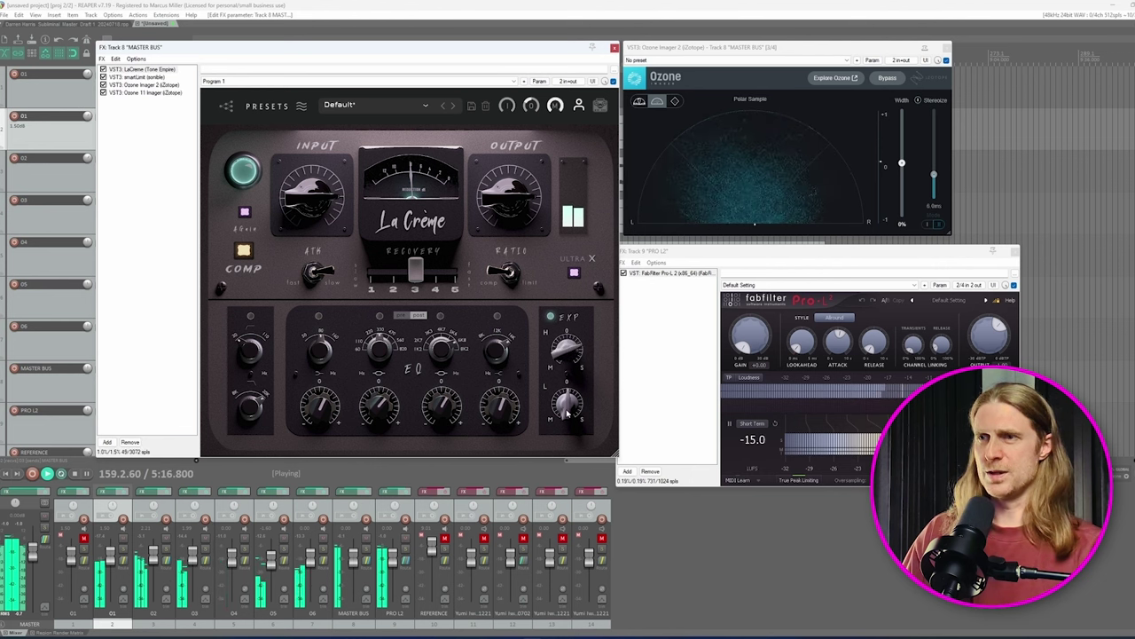
Step: Raise La Crème's lower EXP knob on the MASTER BUS during playback, then stop the mix
left_click_drag(568, 405, 568, 382)
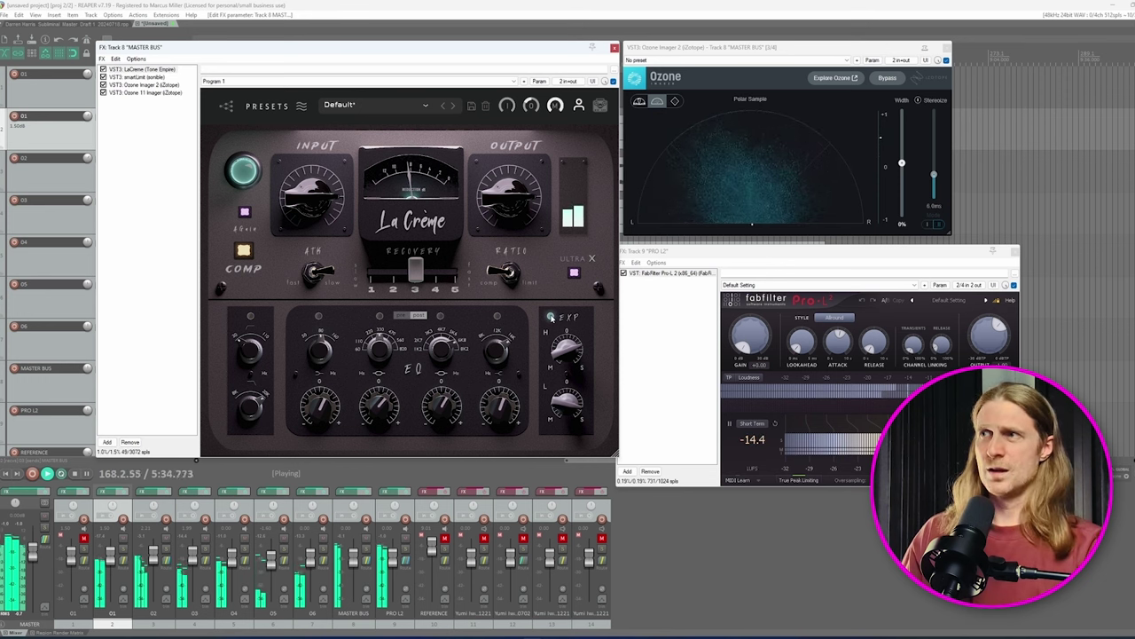
key("space")
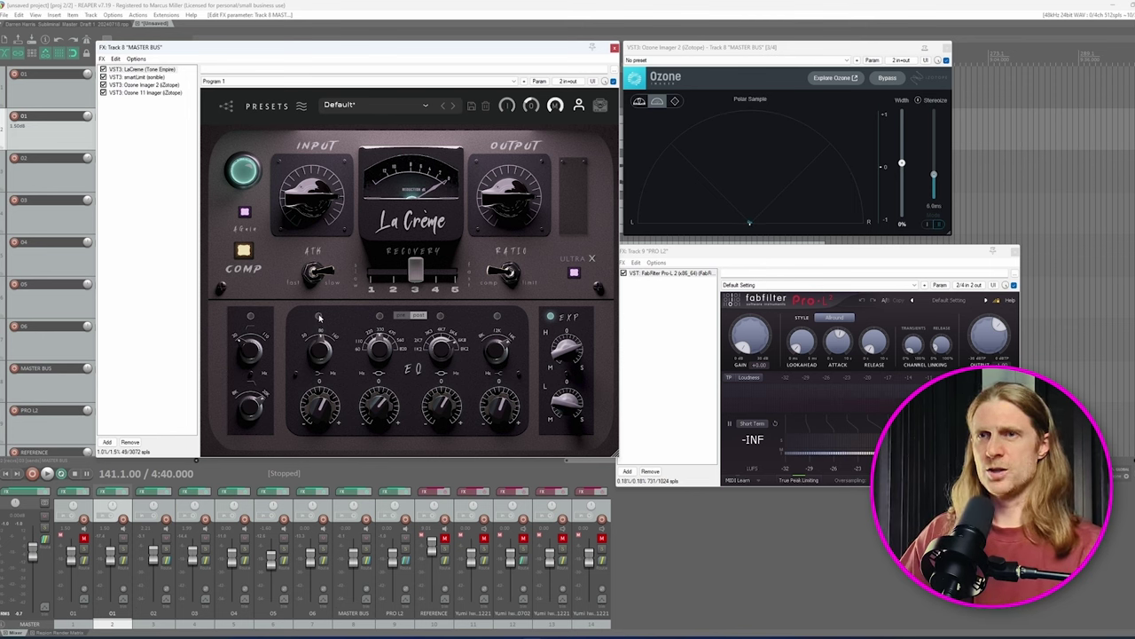
Step: Play the mix with two of La Crème's EQ bands switched on and one EQ setting adjusted, then stop
key("space")
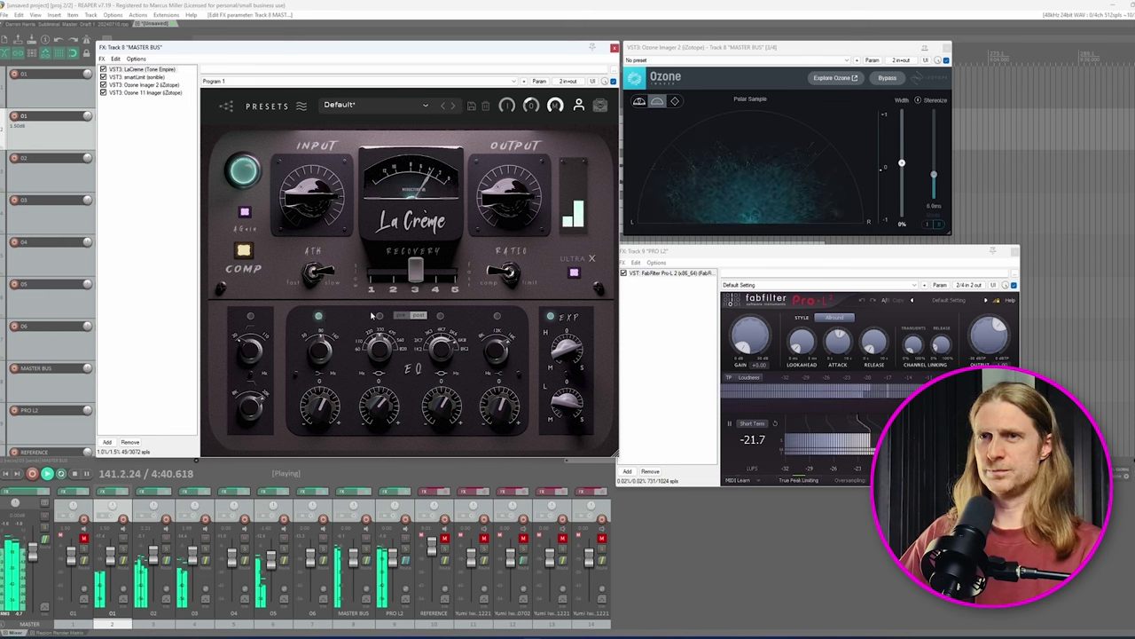
left_click(440, 316)
left_click(497, 317)
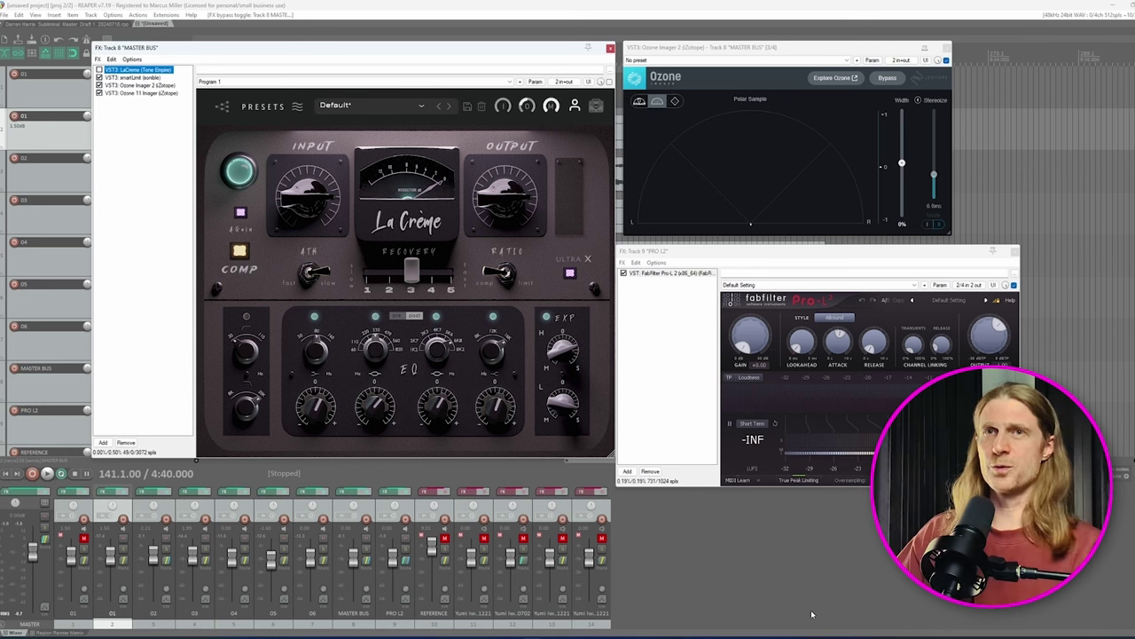
key("space")
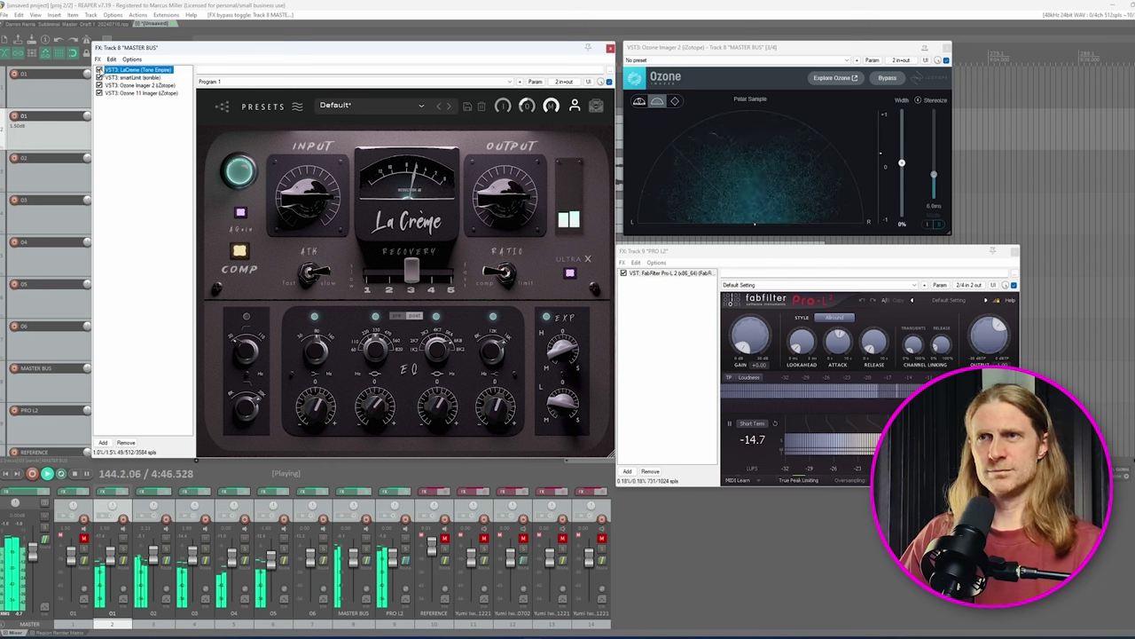
left_click(376, 316)
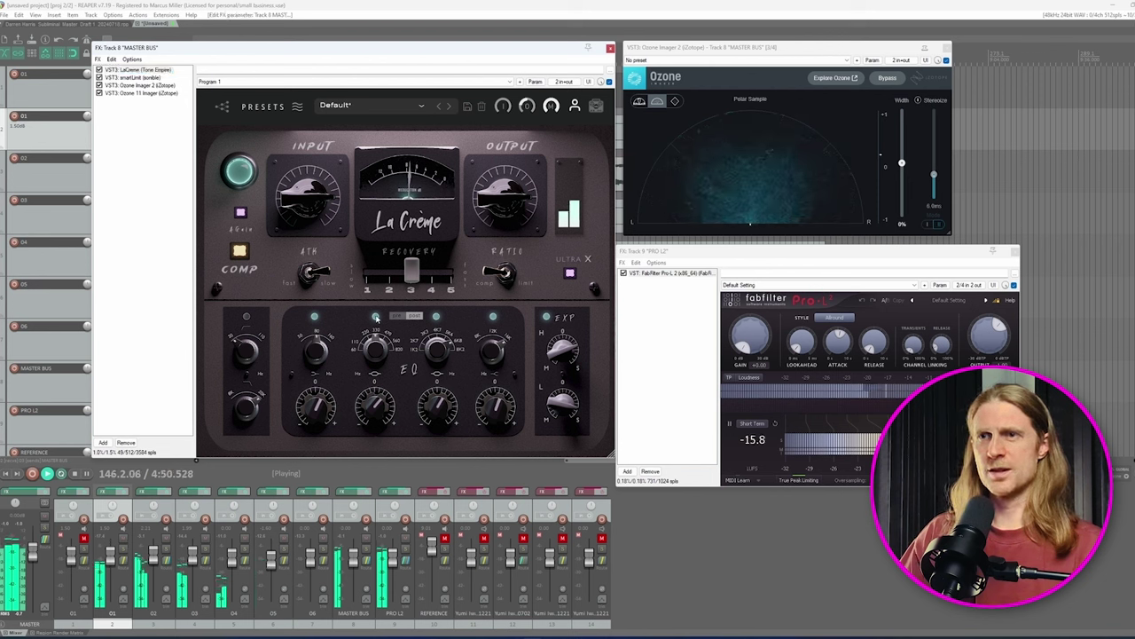
mouse_move(375, 401)
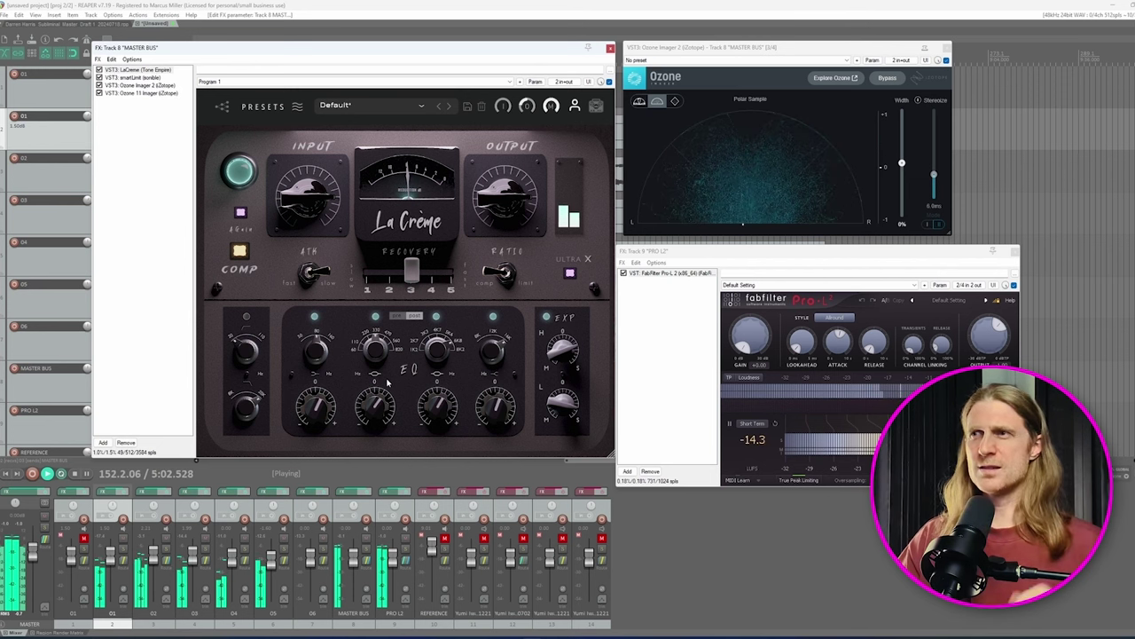
key("space")
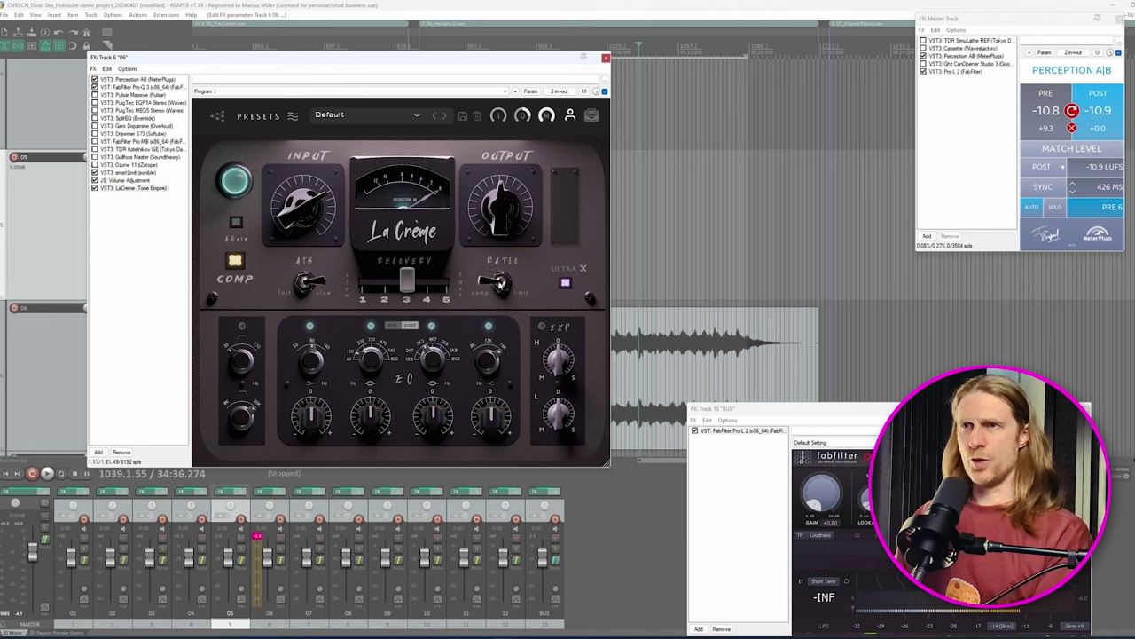
Step: Play the song while toggling Perception A|B between the pre and post signal
left_click(1050, 113)
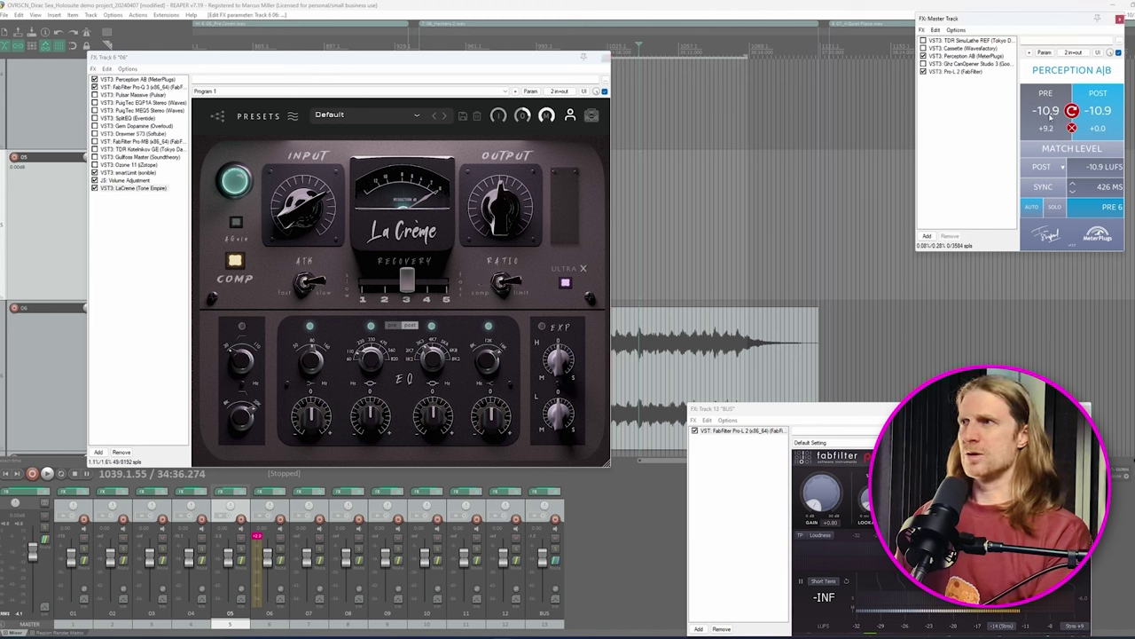
left_click(1049, 108)
key("space")
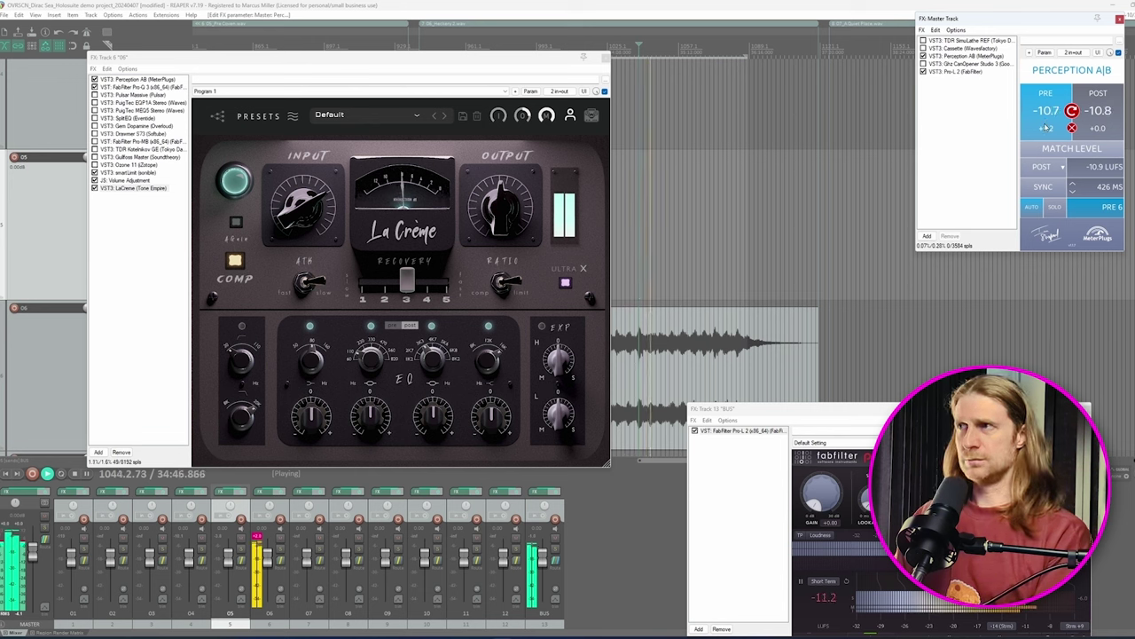
left_click(1047, 126)
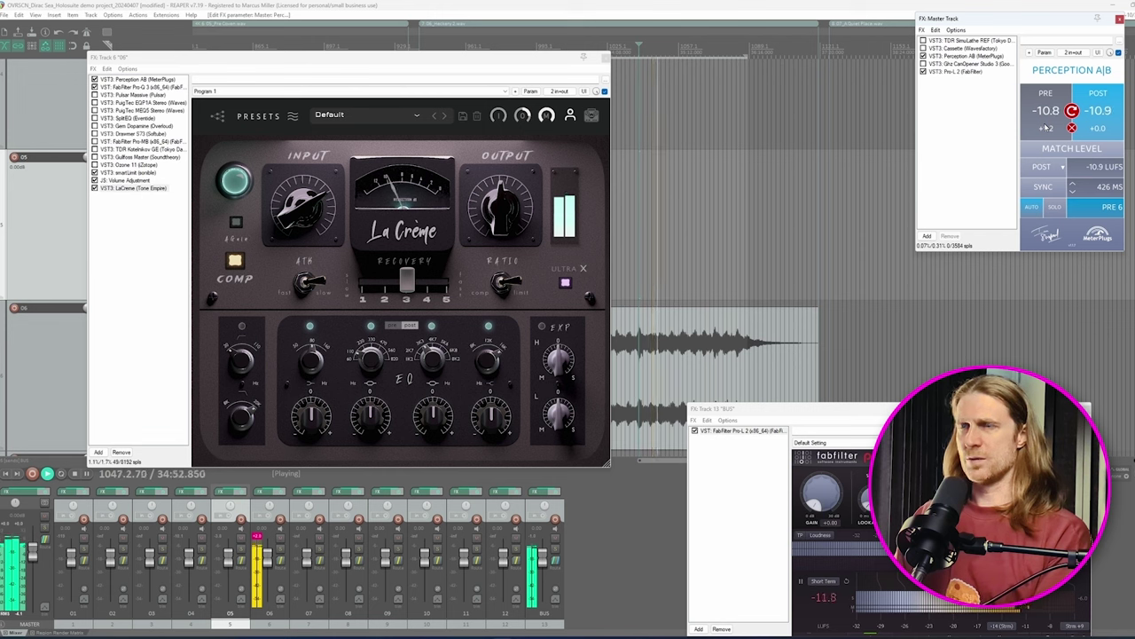
left_click(1047, 127)
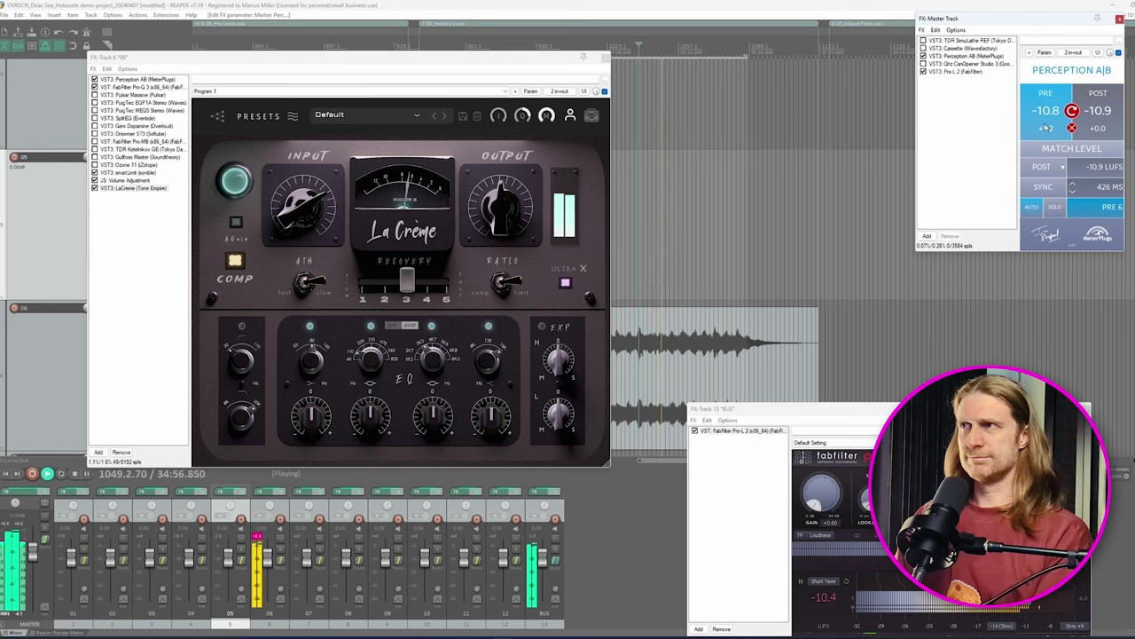
left_click(1047, 126)
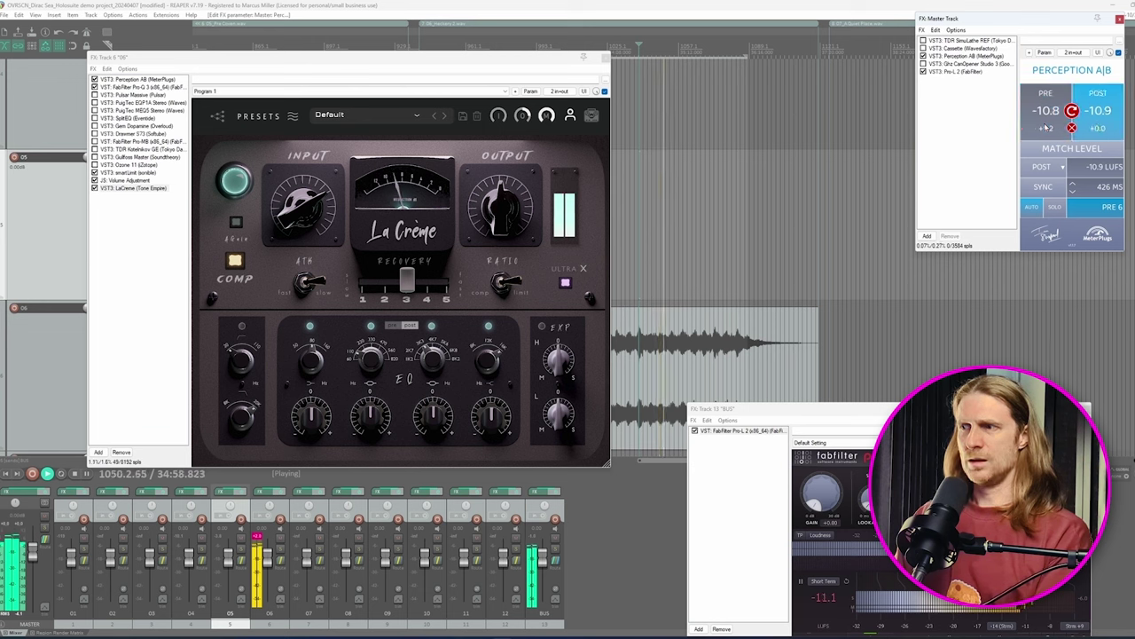
Step: Restart the song and switch La Crème's ratio setting
key("space")
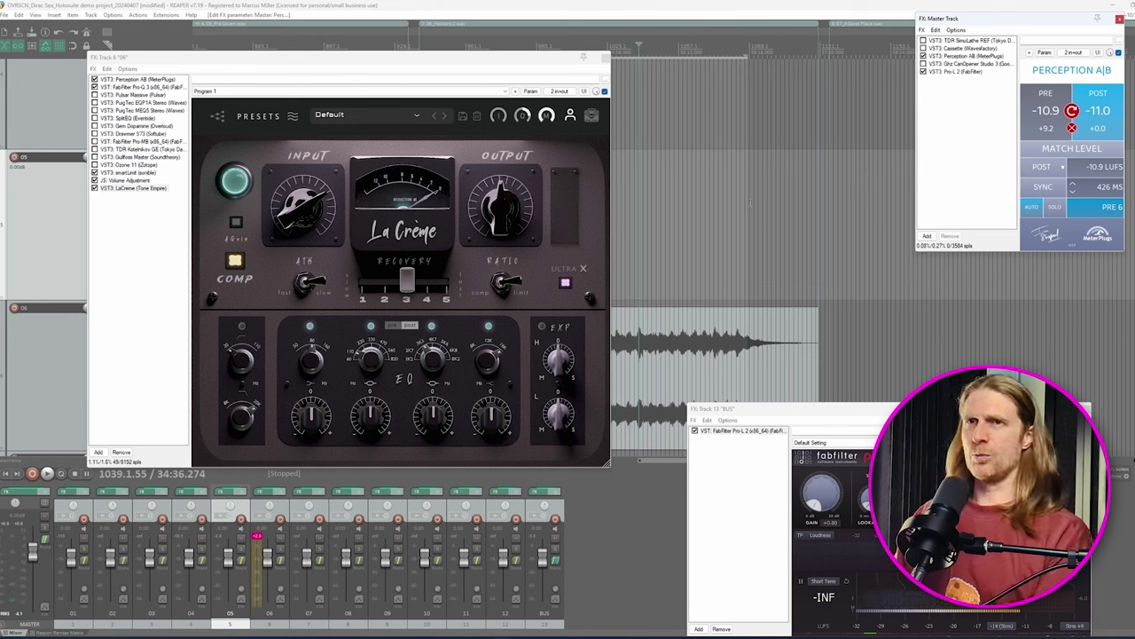
key("space")
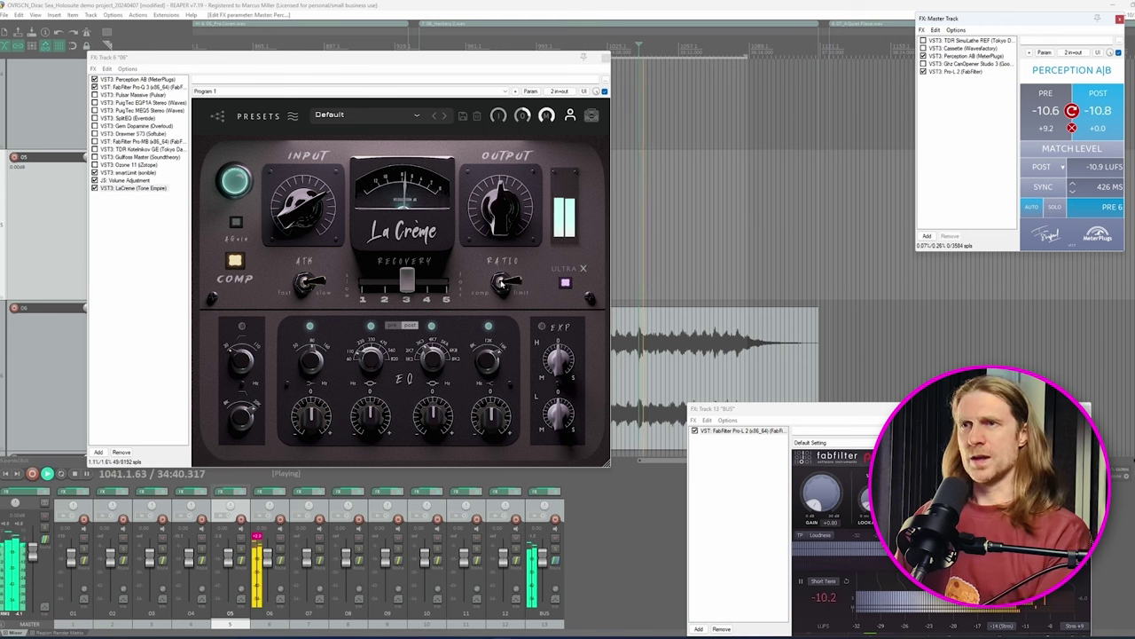
left_click(502, 283)
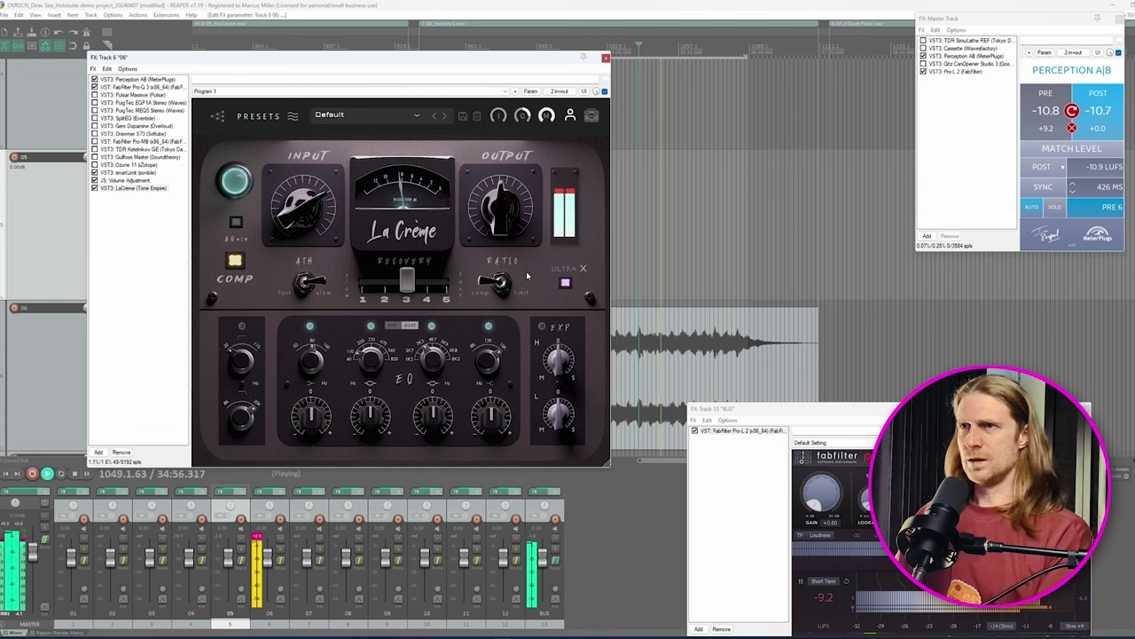
Step: Stop the song with Perception A|B at -10.8 pre and -10.7 post
key("space")
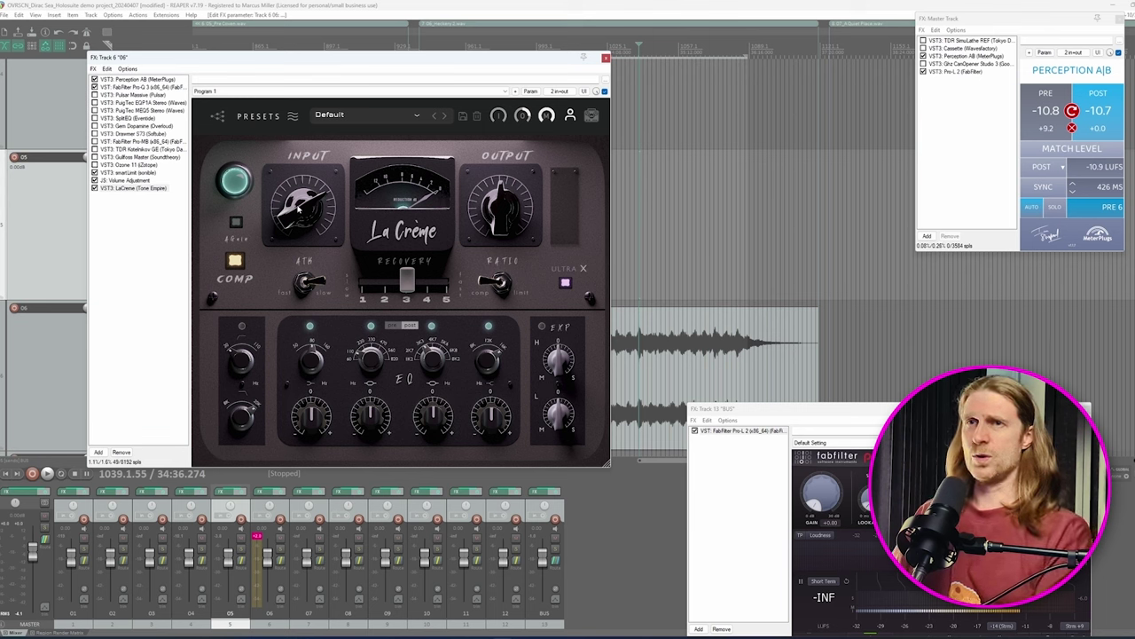
Step: Adjust La Crème's input level, play, match levels and compare pre versus post
left_click_drag(295, 213, 300, 241)
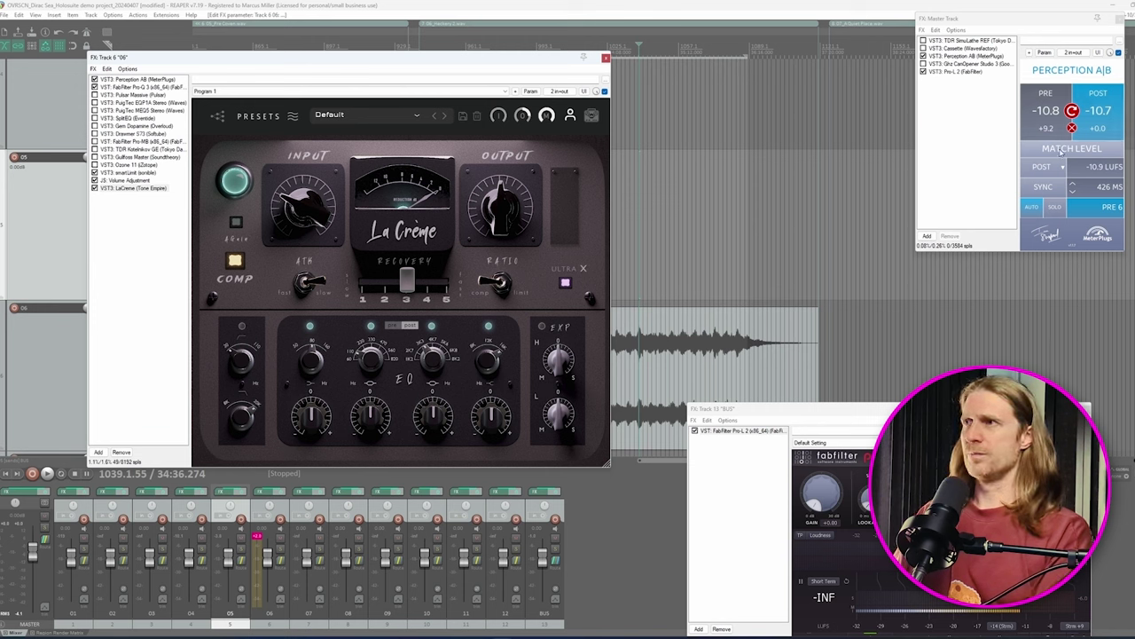
key("space")
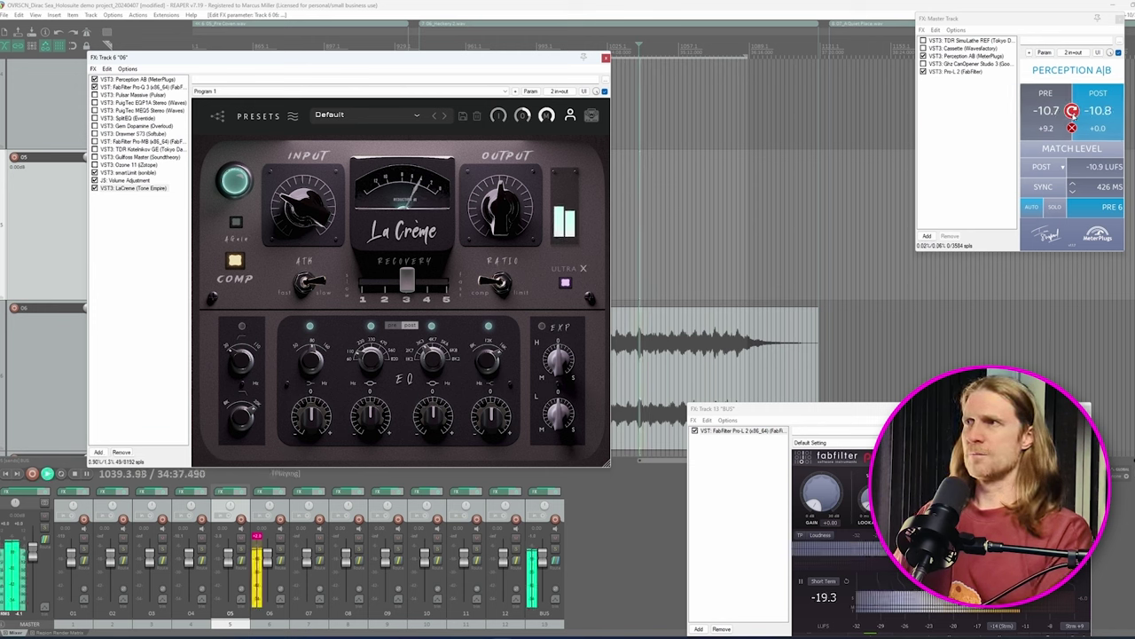
left_click(1071, 149)
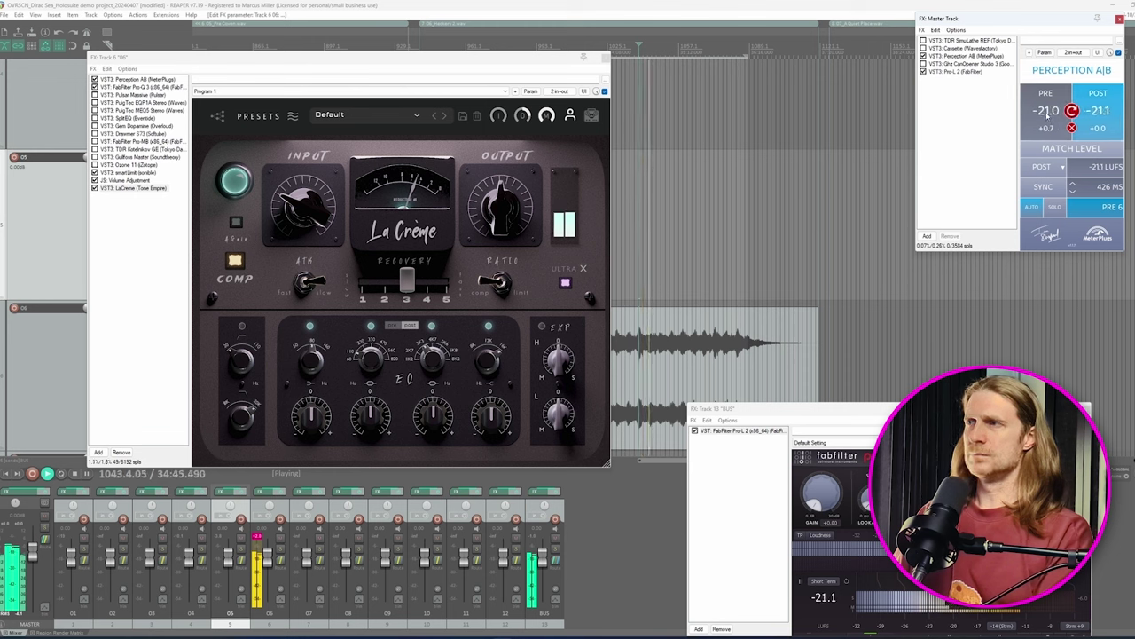
left_click(1048, 113)
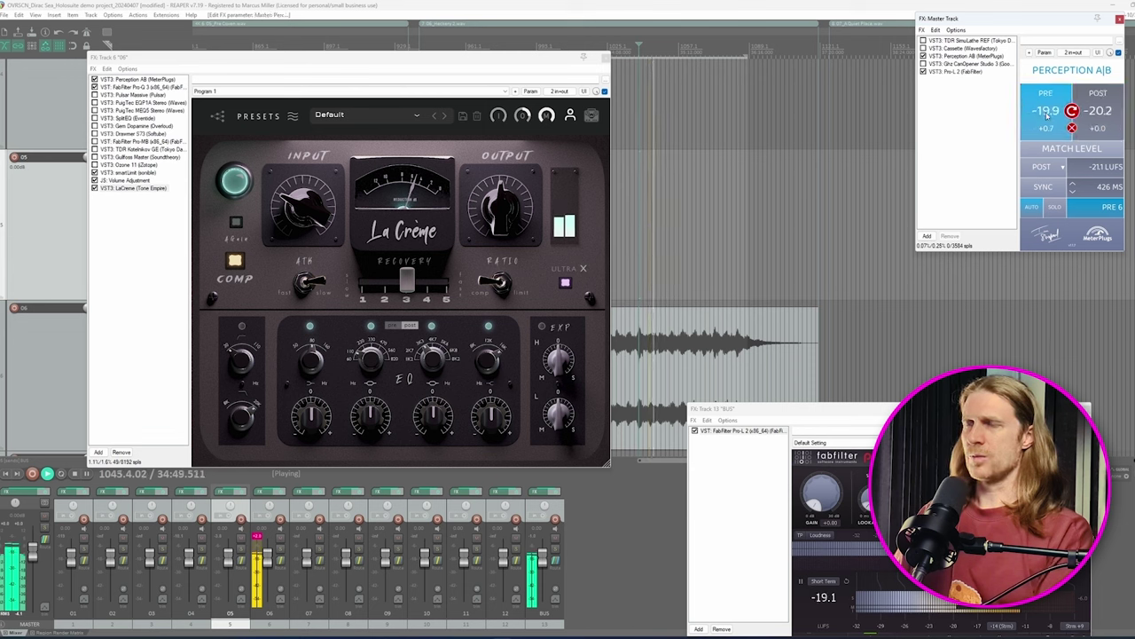
left_click(1048, 113)
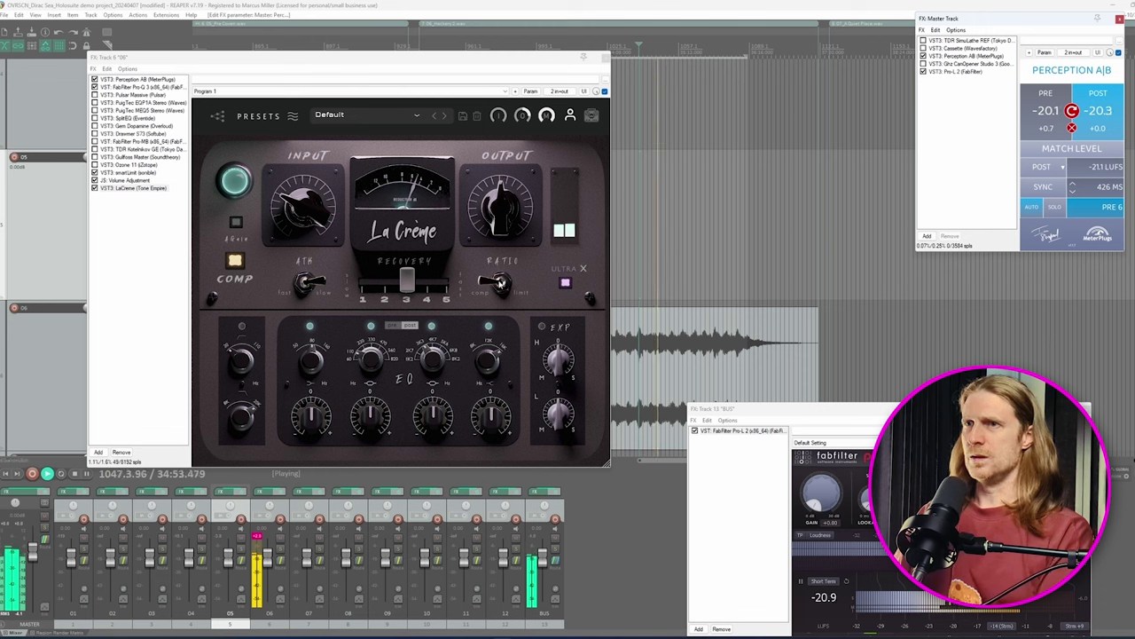
Step: Flip La Crème's ratio, A/B unprocessed against compressed, and stop on the compressed signal
left_click(502, 282)
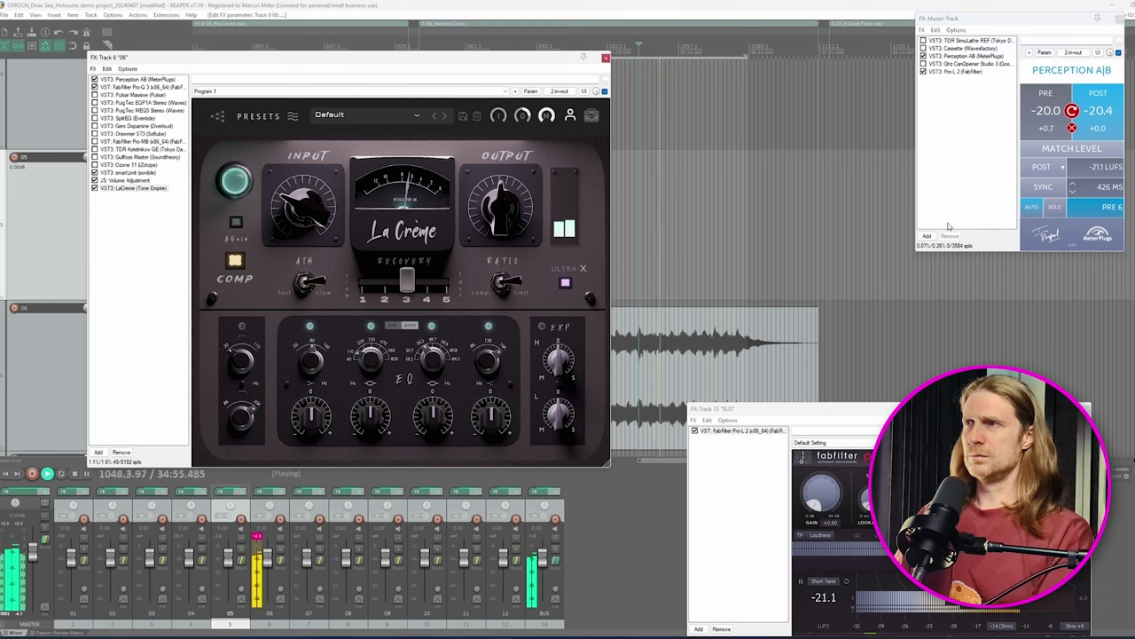
left_click(1052, 114)
left_click(1052, 114)
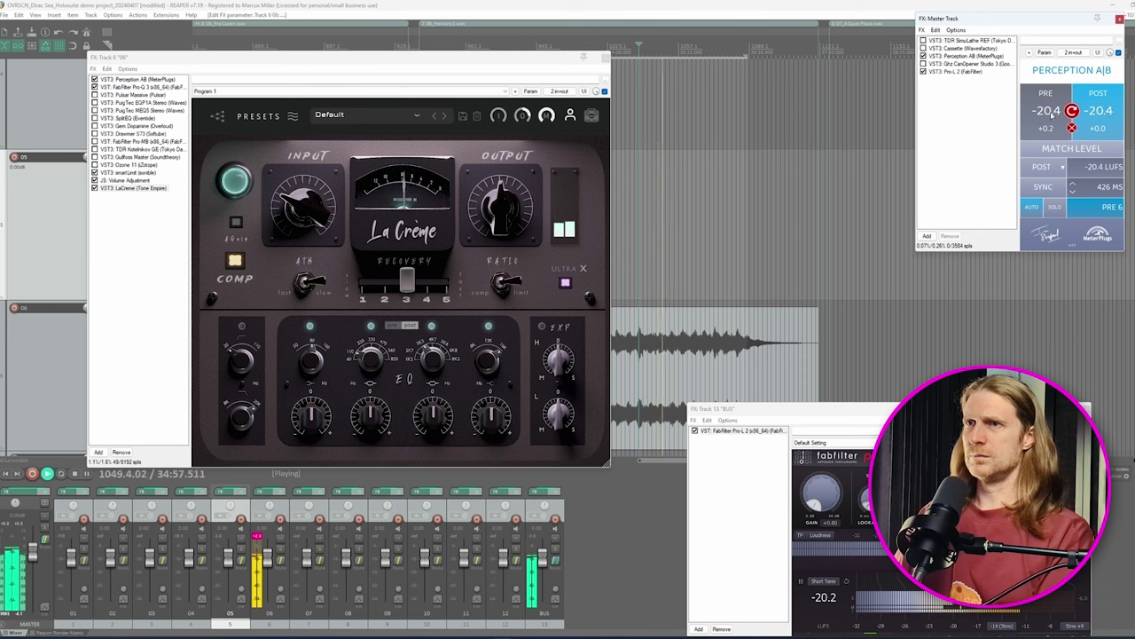
left_click(1052, 114)
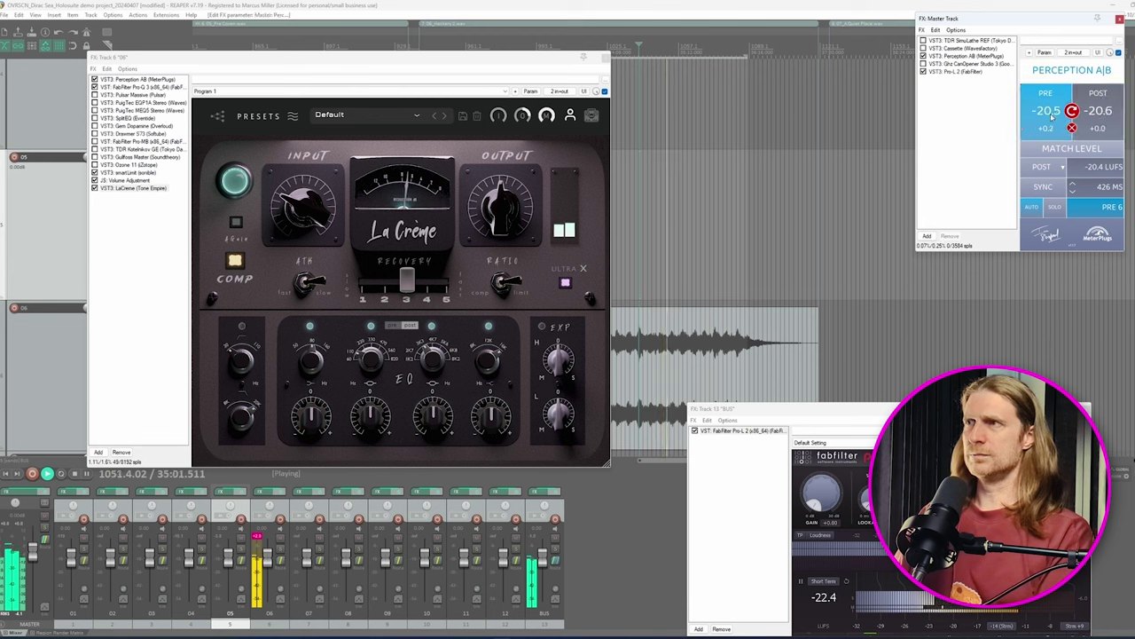
left_click(1051, 117)
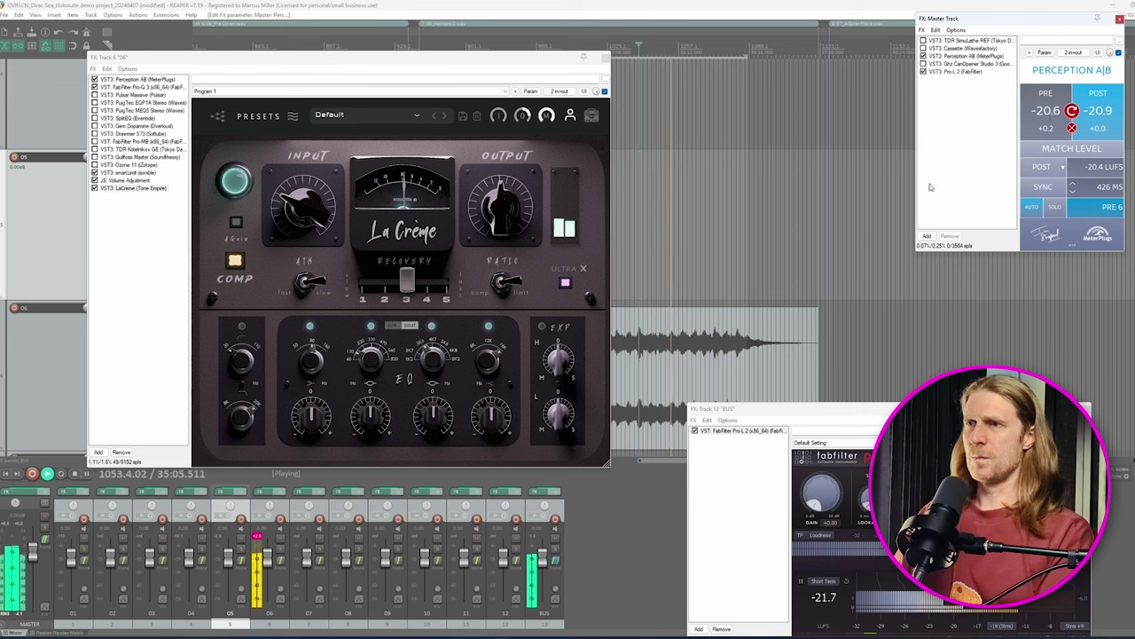
key("space")
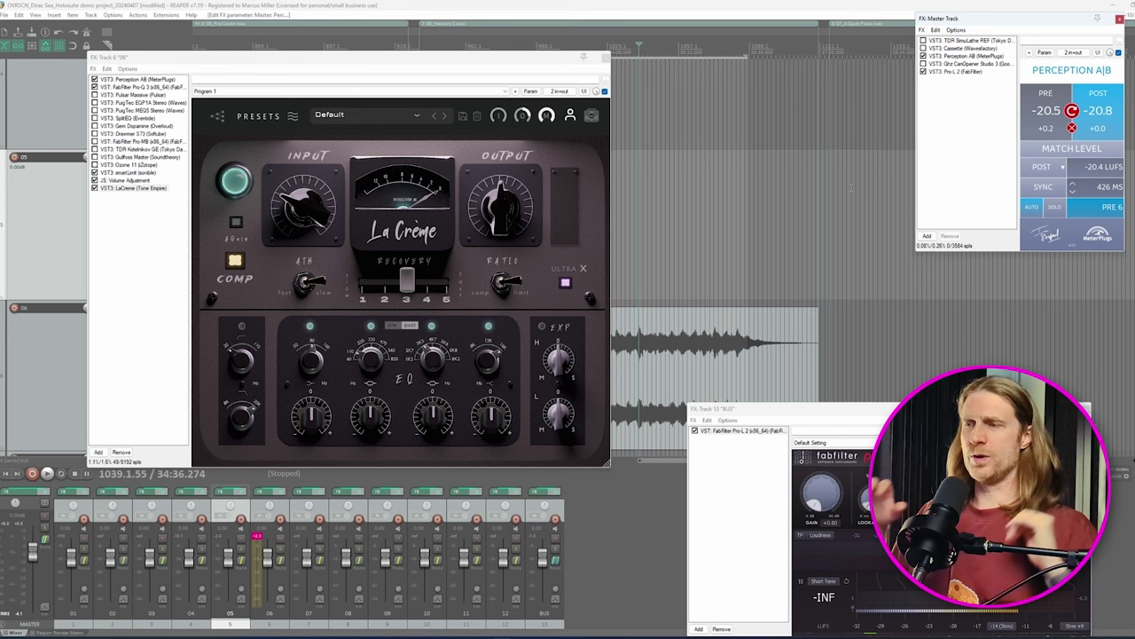
Step: Turn up La Crème's input, play, match levels at +10.5 and A/B pre against post
left_click_drag(299, 214, 301, 197)
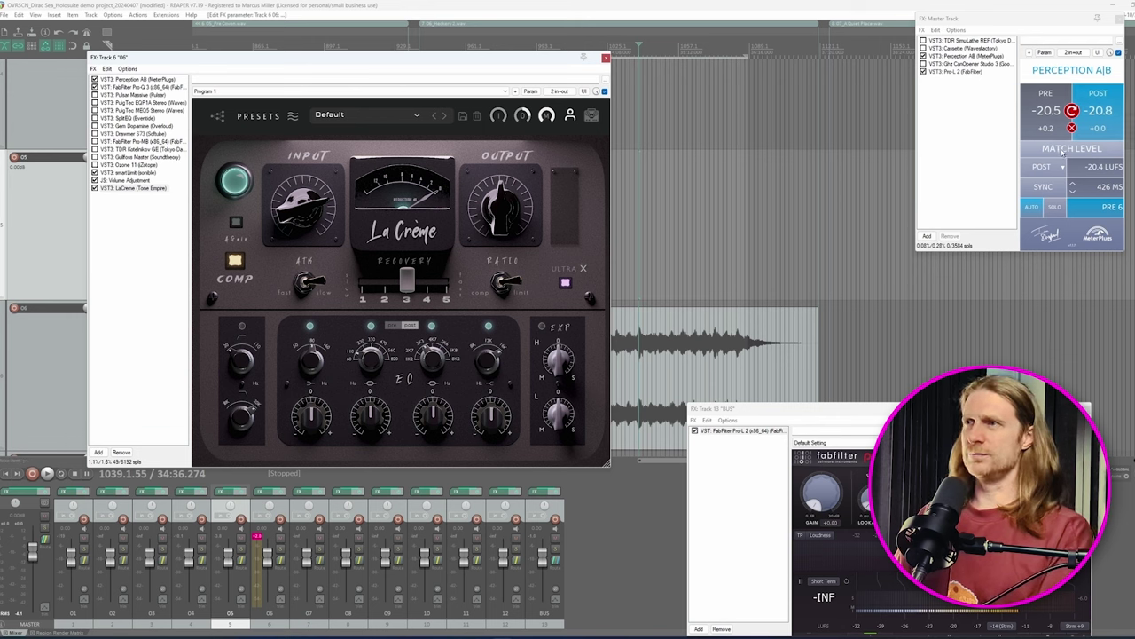
key("space")
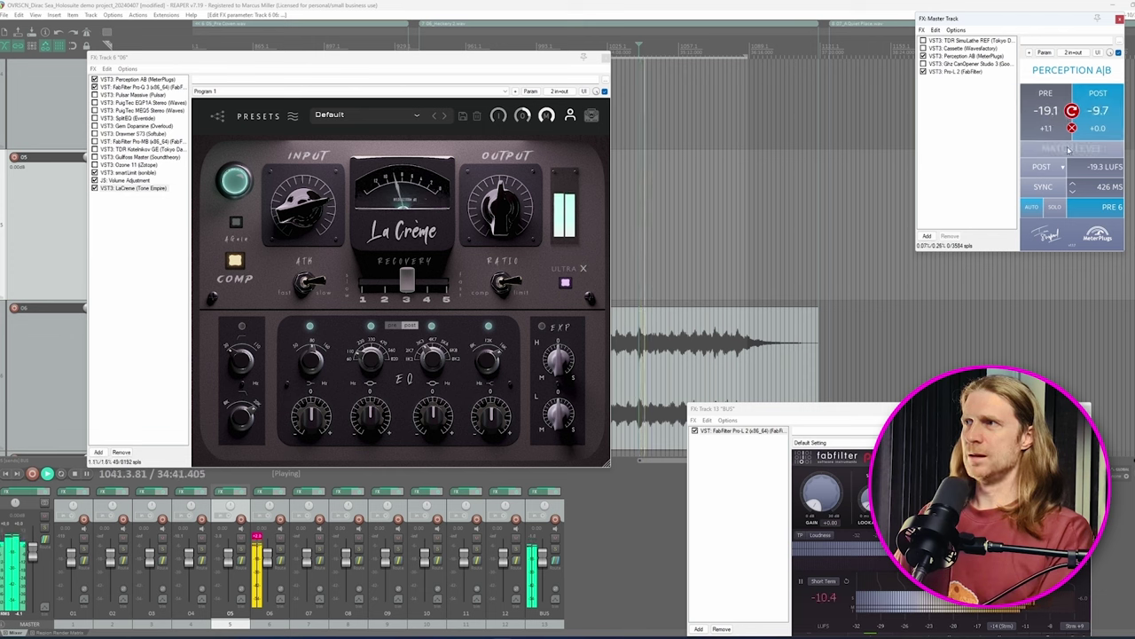
left_click(1068, 149)
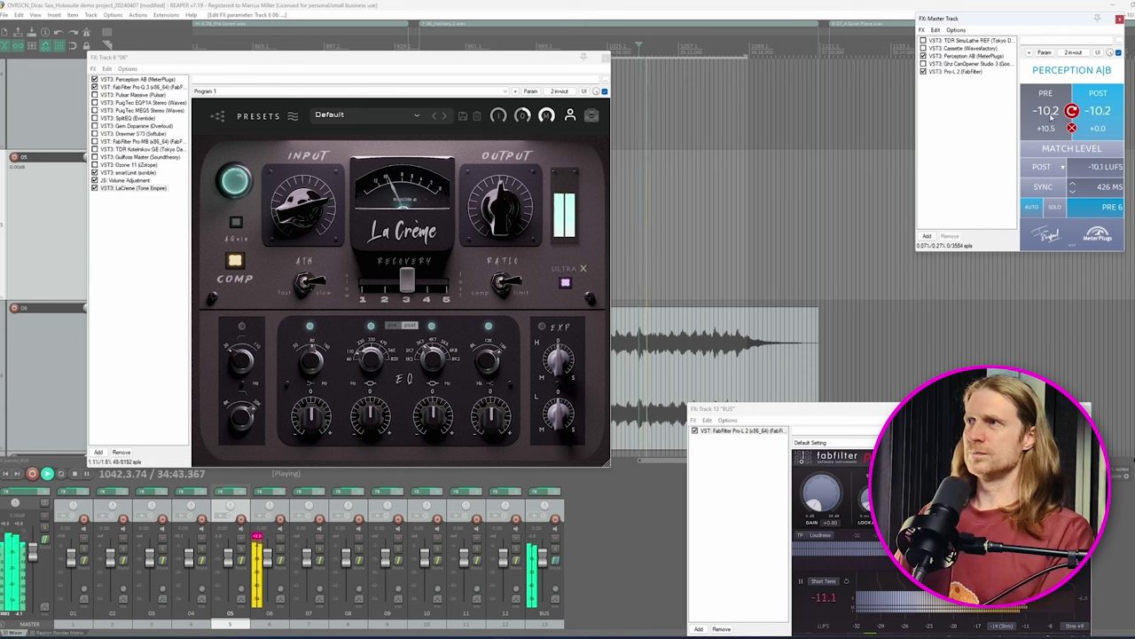
left_click(1051, 114)
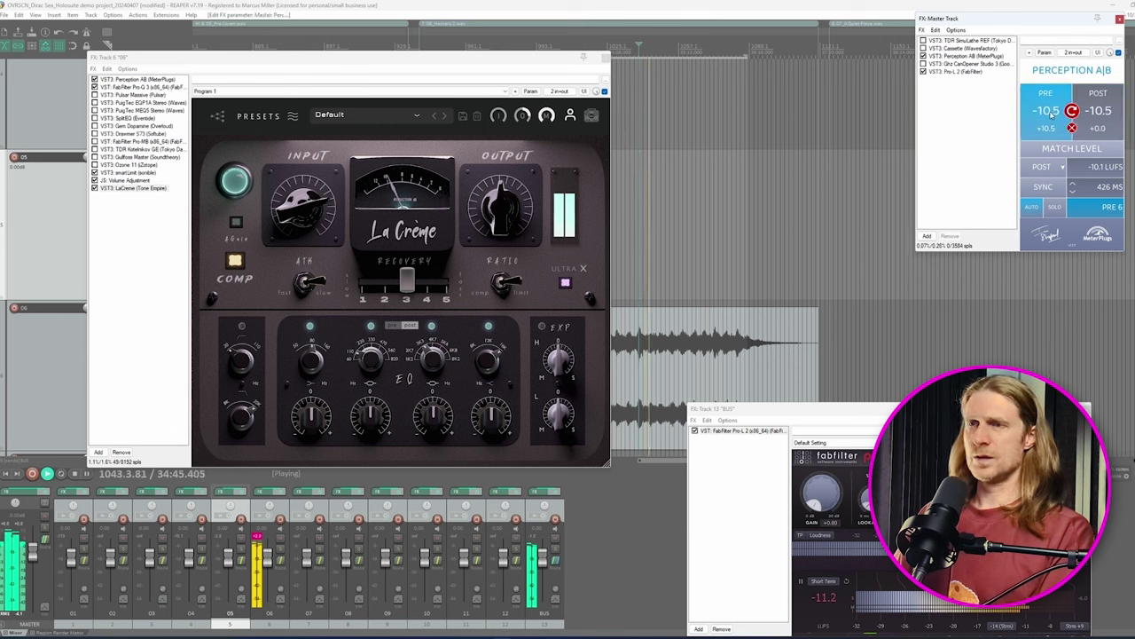
left_click(1051, 113)
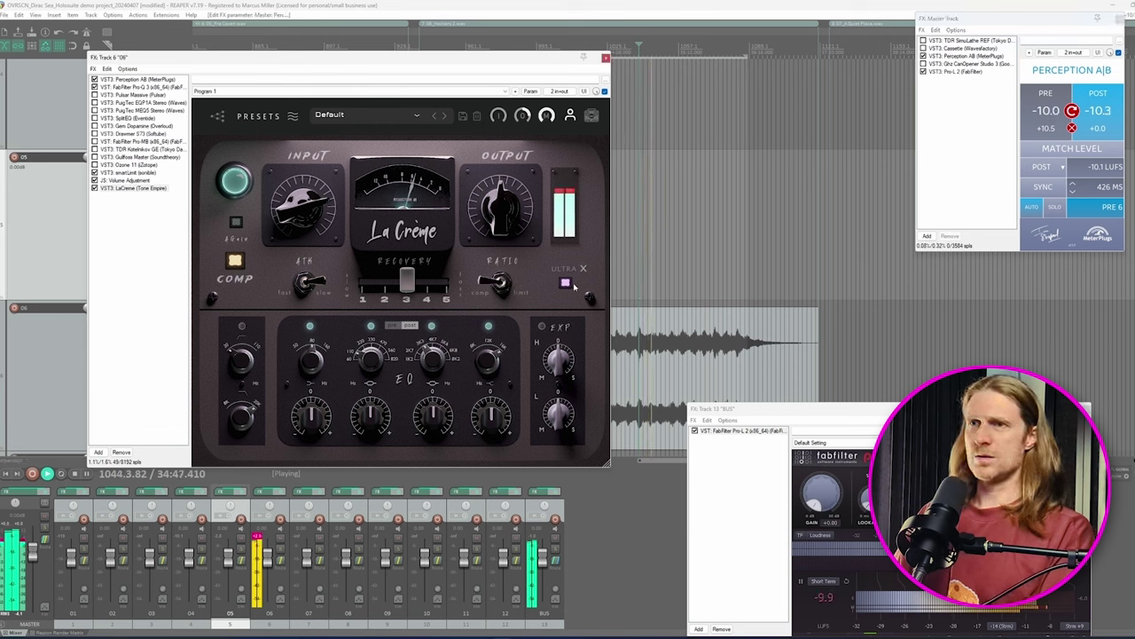
left_click(1047, 122)
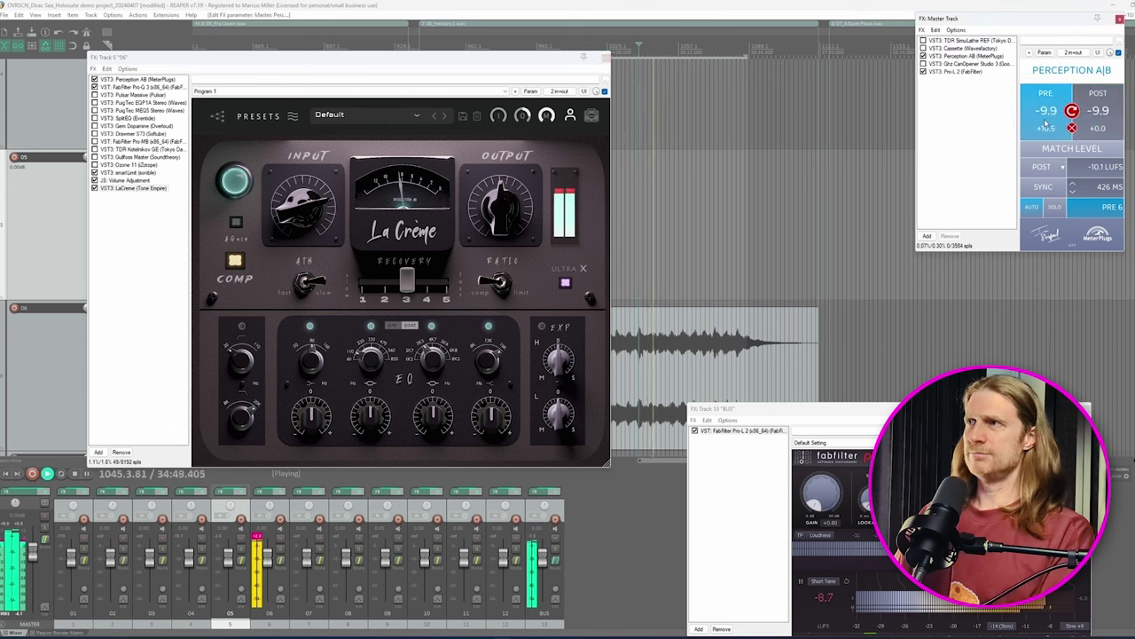
left_click(1048, 124)
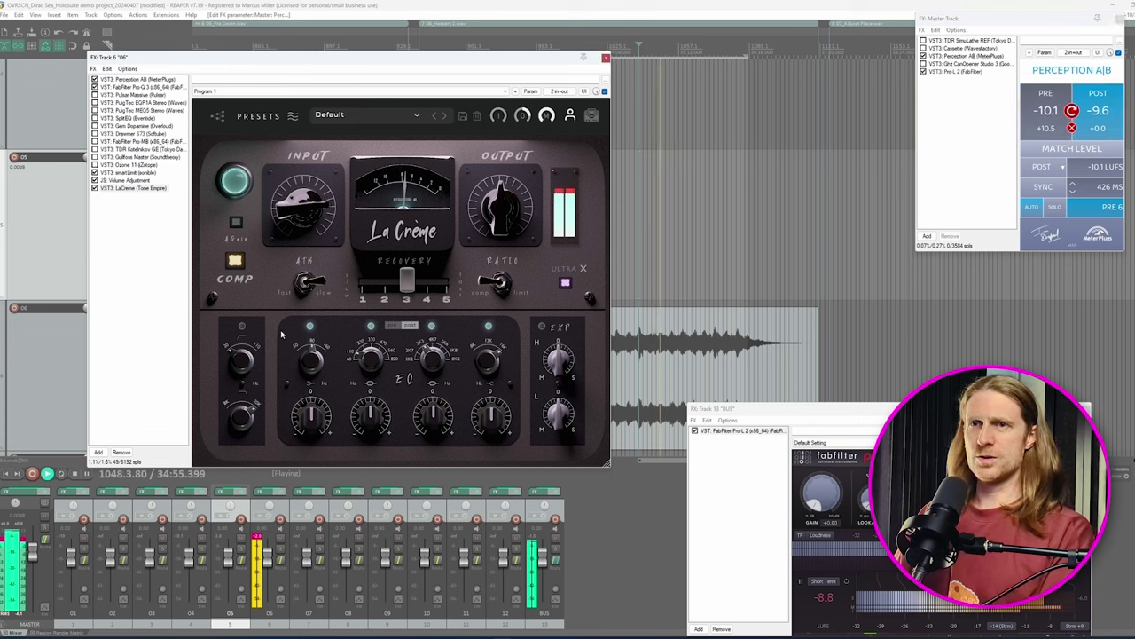
Step: Boost La Crème's first EQ band, second to about 0.8 dB, third to about 1.6 dB; re-match at +11.9
mouse_move(308, 416)
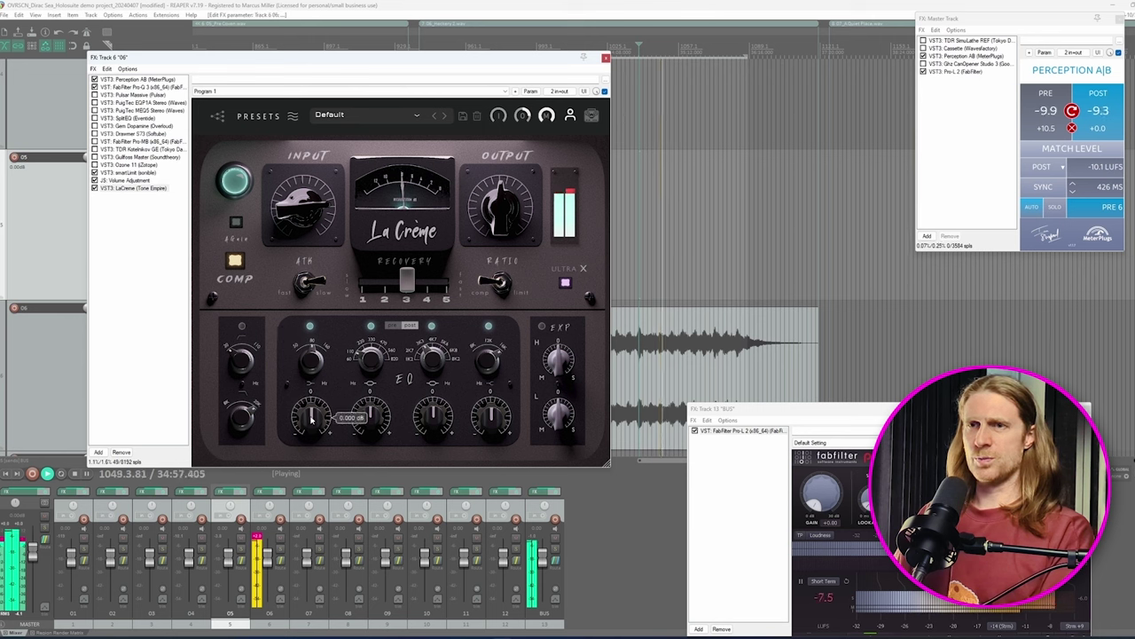
mouse_move(308, 416)
left_mouse_down()
mouse_move(312, 379)
mouse_move(315, 432)
left_mouse_up()
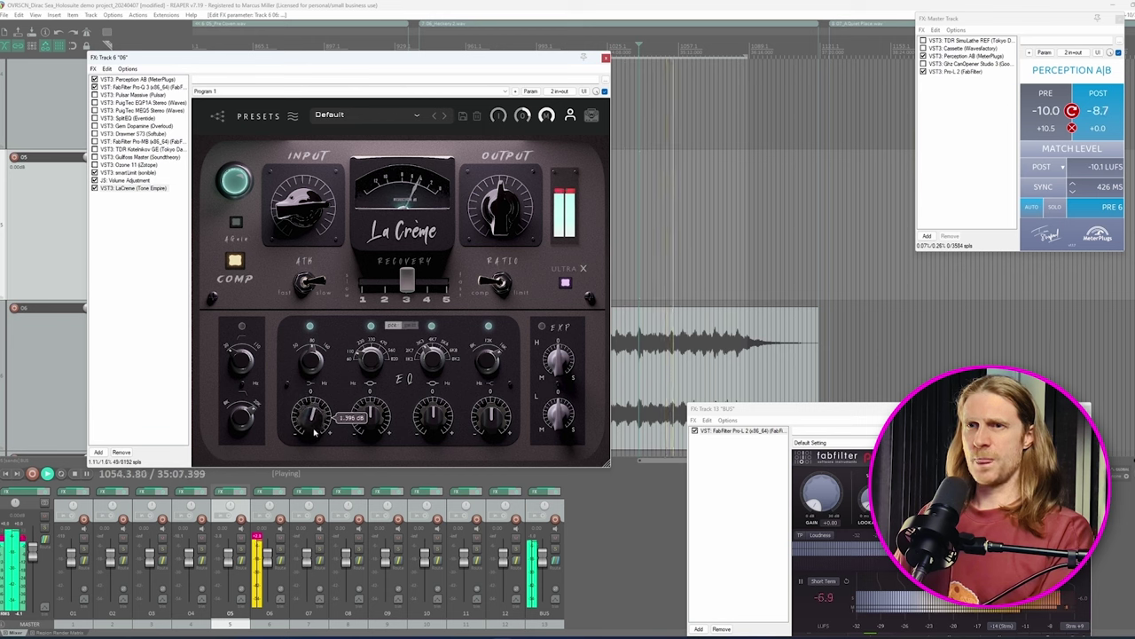
mouse_move(371, 422)
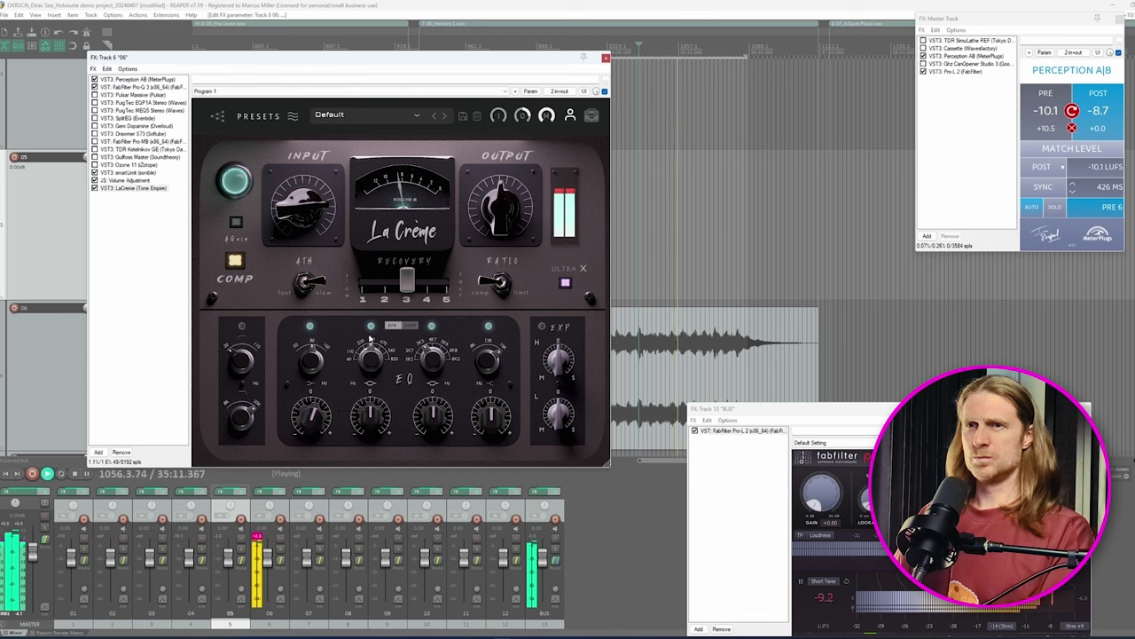
left_click_drag(371, 422, 370, 407)
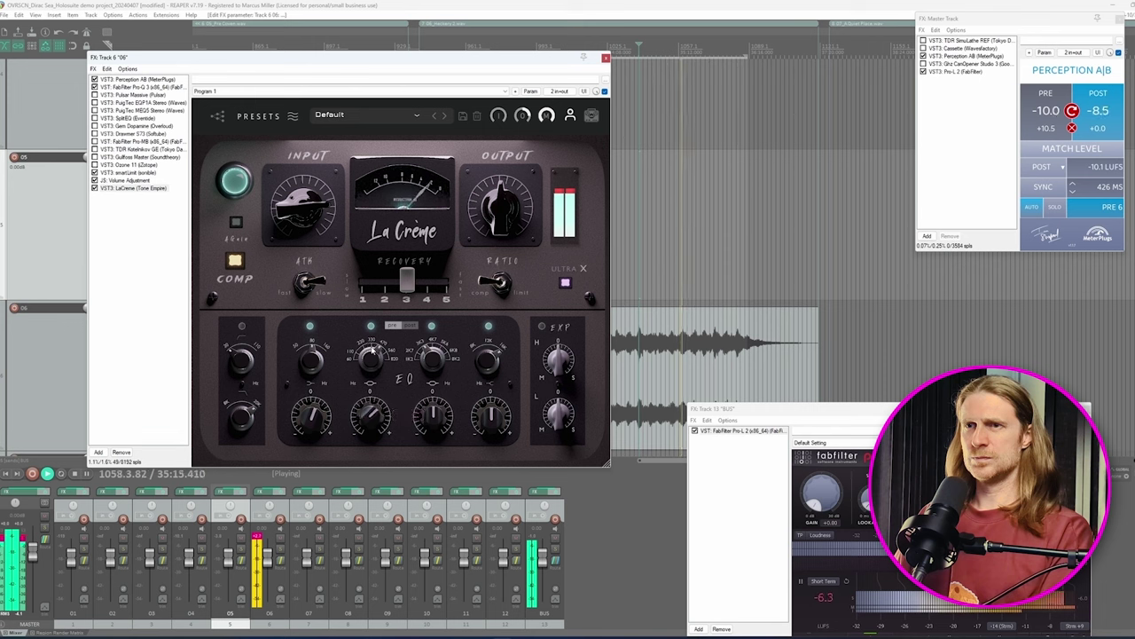
left_click_drag(370, 413, 372, 424)
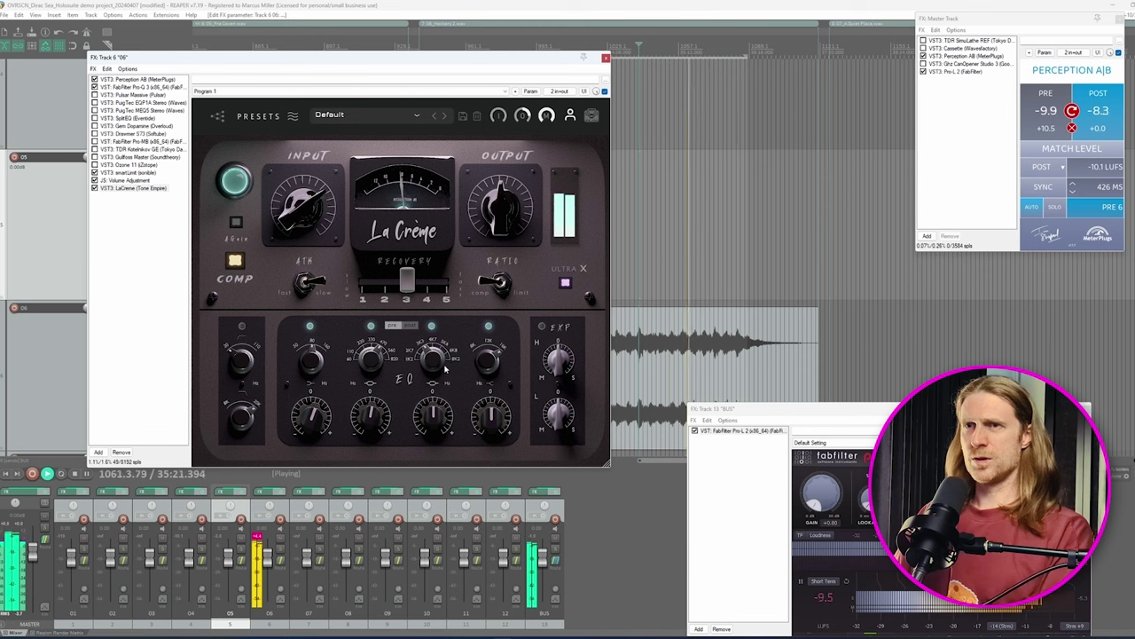
mouse_move(434, 412)
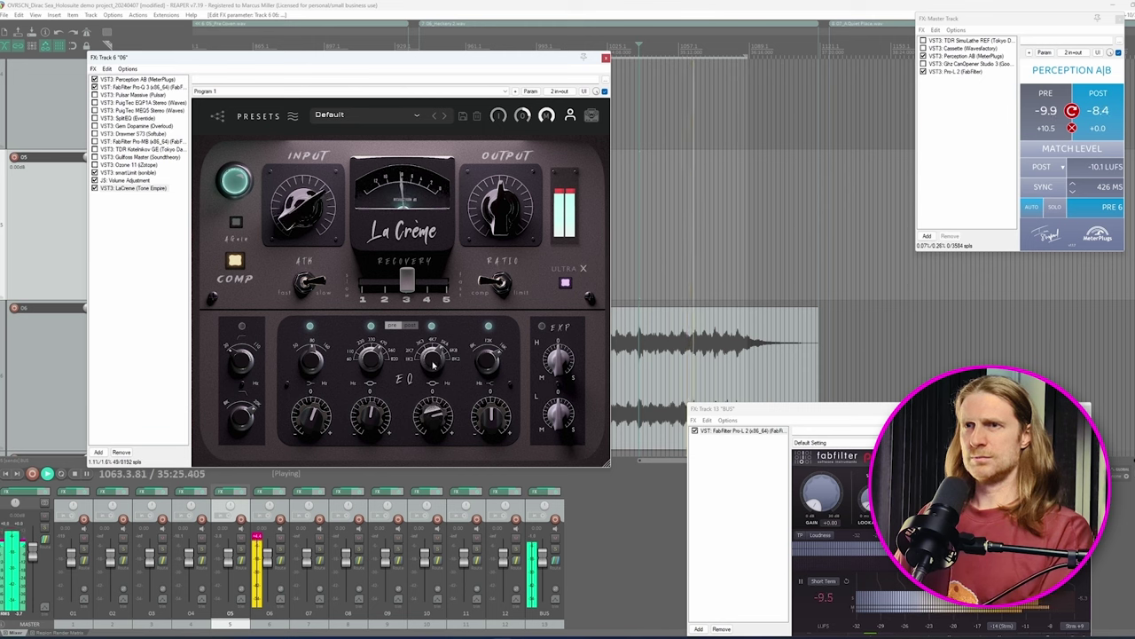
left_click_drag(433, 413, 434, 425)
mouse_move(488, 421)
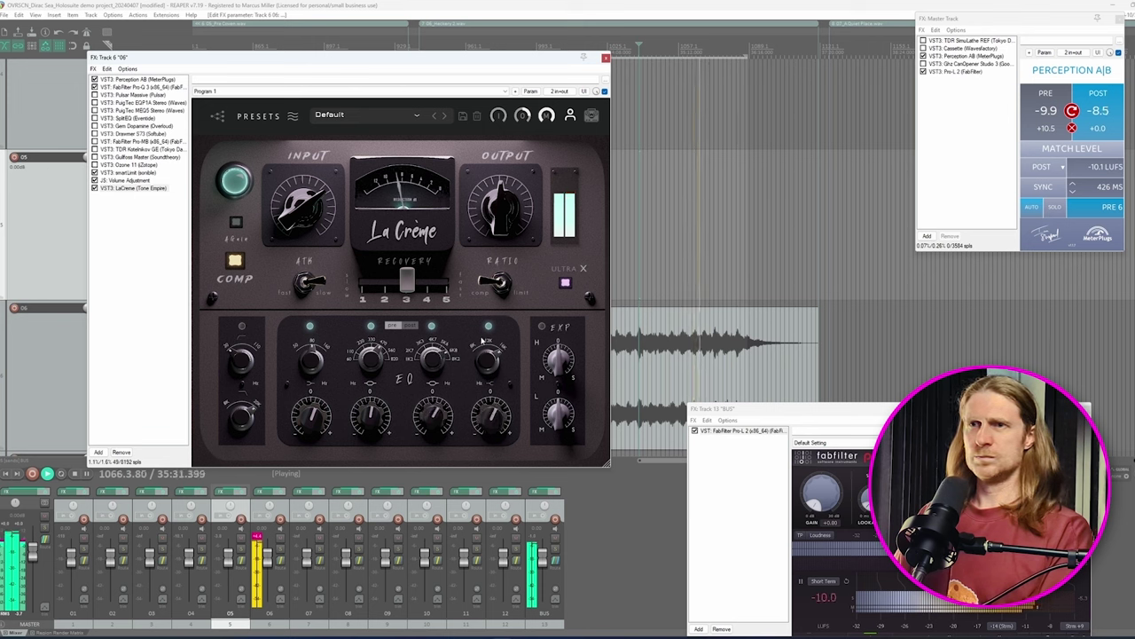
left_click(1075, 149)
Step: A/B the compressed and unprocessed signal, then re-match loudness after the EQ tweak
left_click(1048, 112)
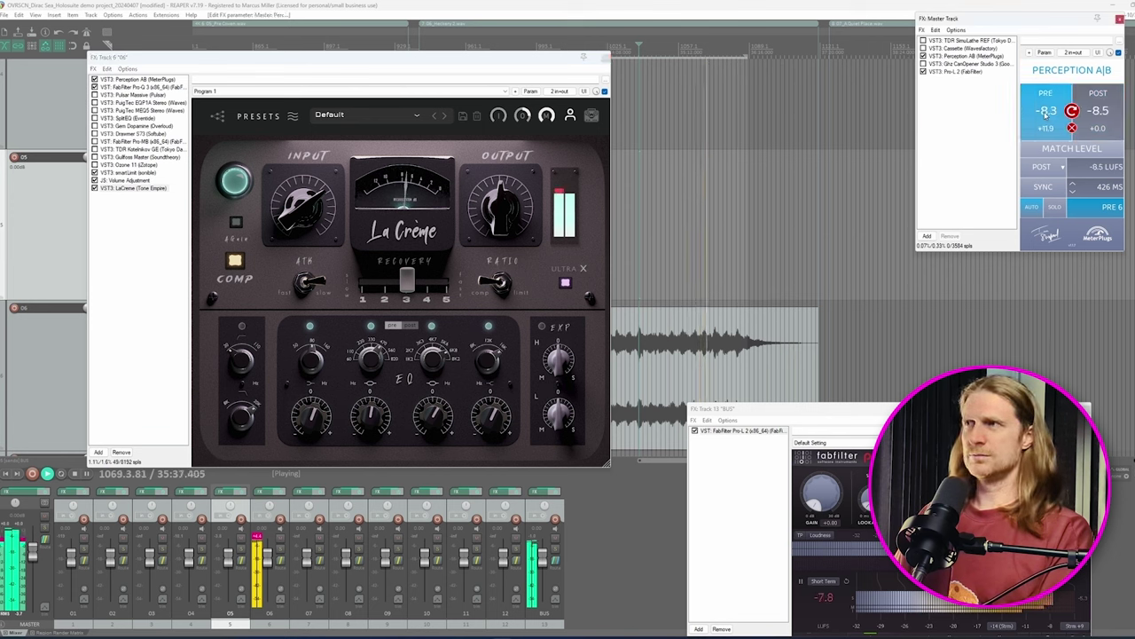
left_click(1048, 111)
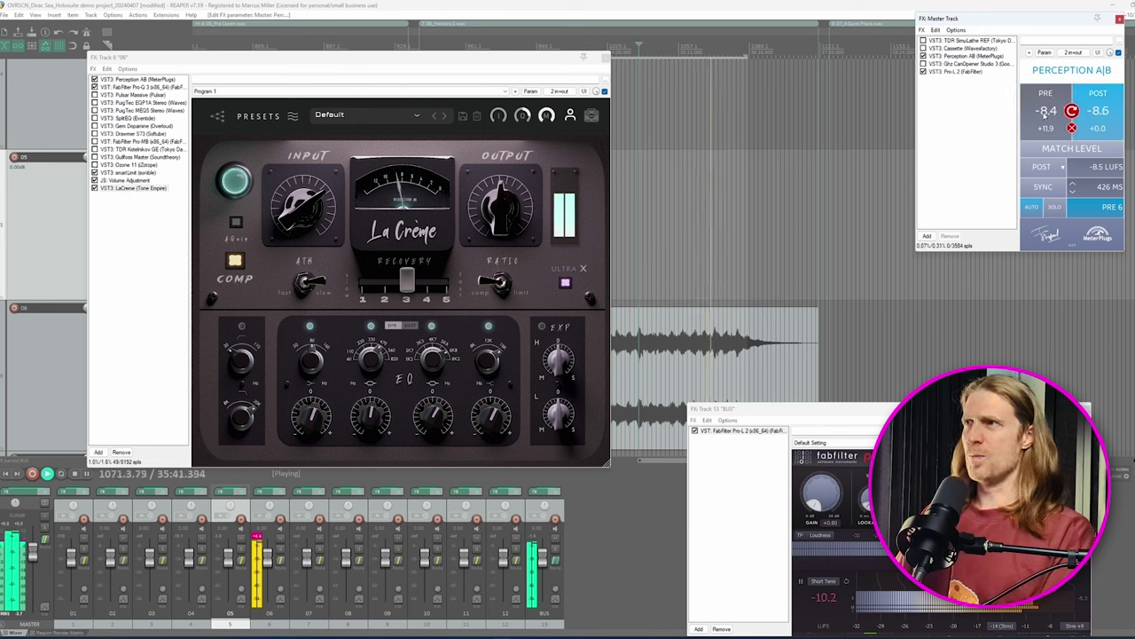
left_click(1047, 112)
left_click(1047, 112)
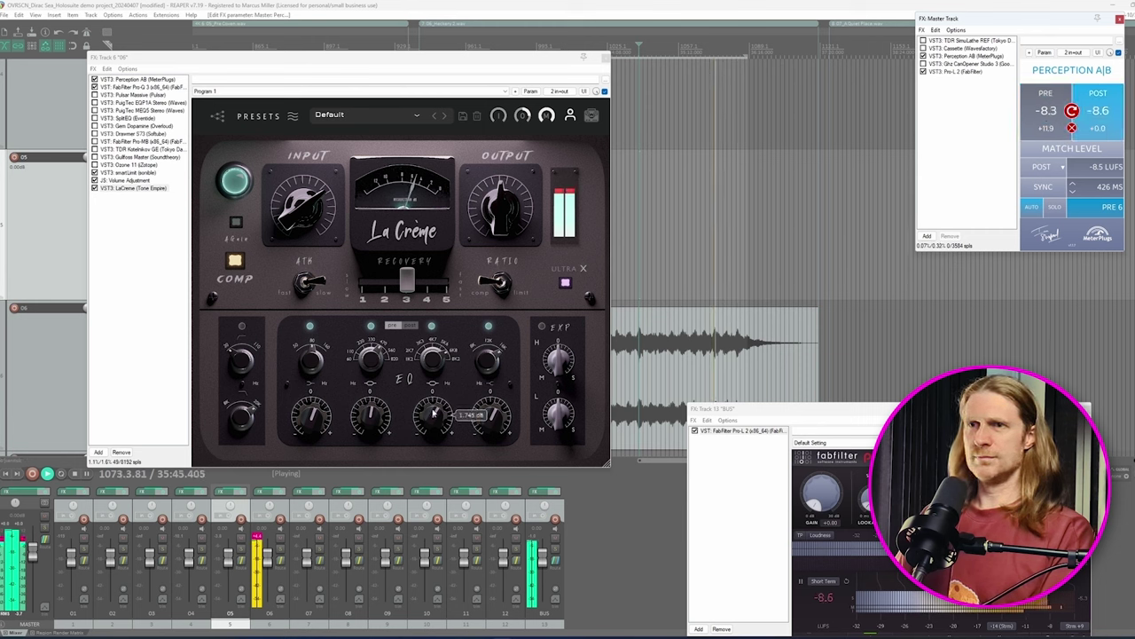
mouse_move(493, 421)
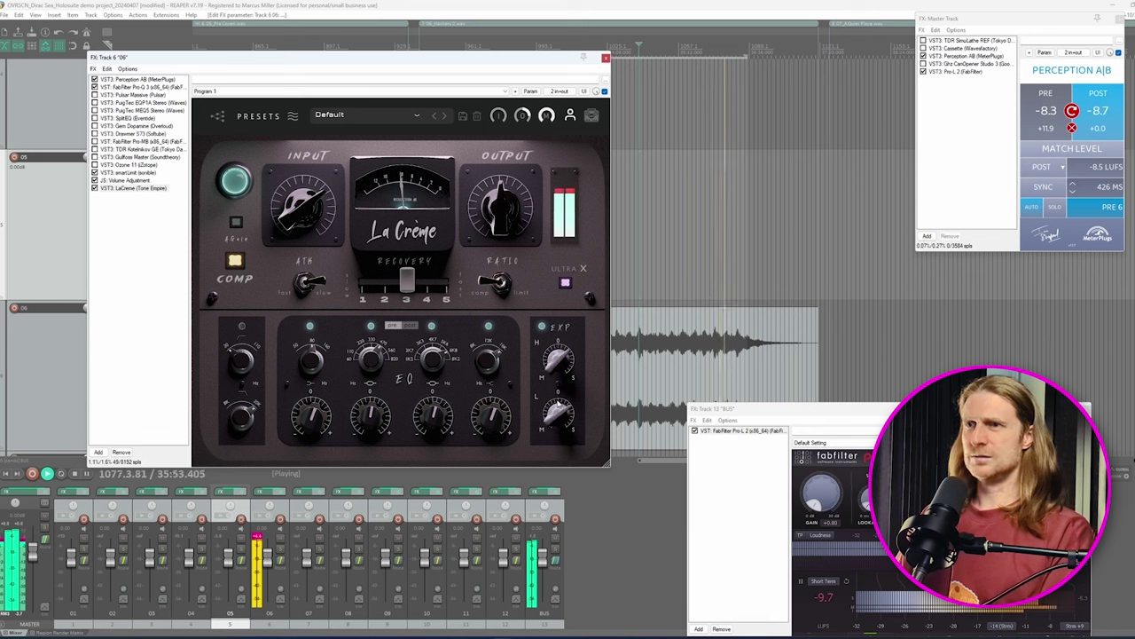
left_click(1059, 149)
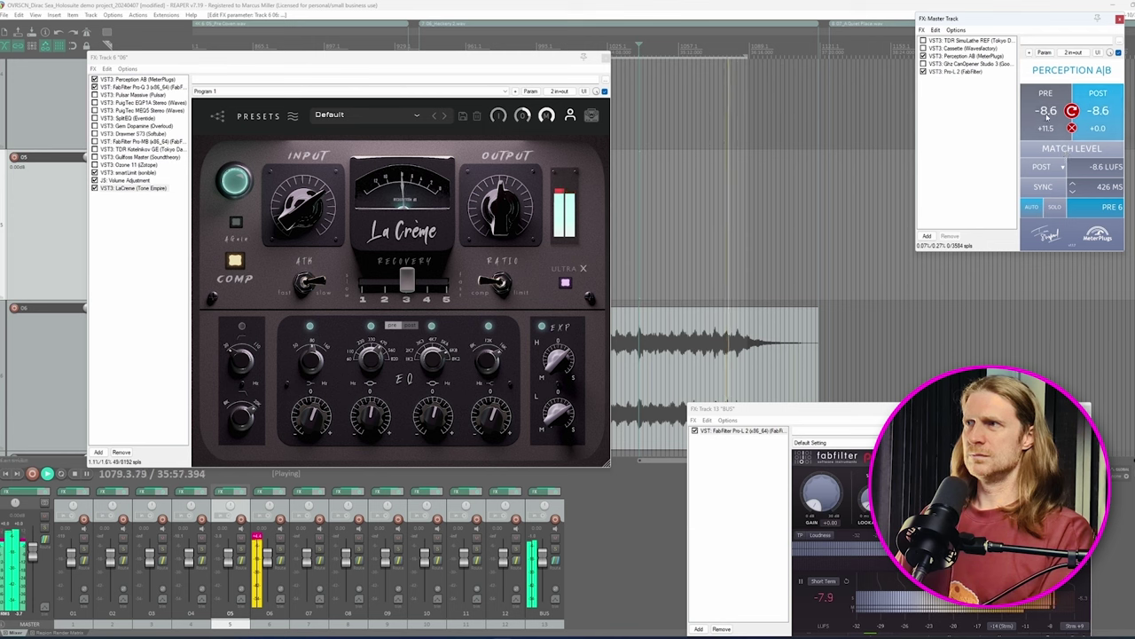
Step: Compare pre and post again and loudness-match them once more
left_click(1047, 116)
left_click(1098, 105)
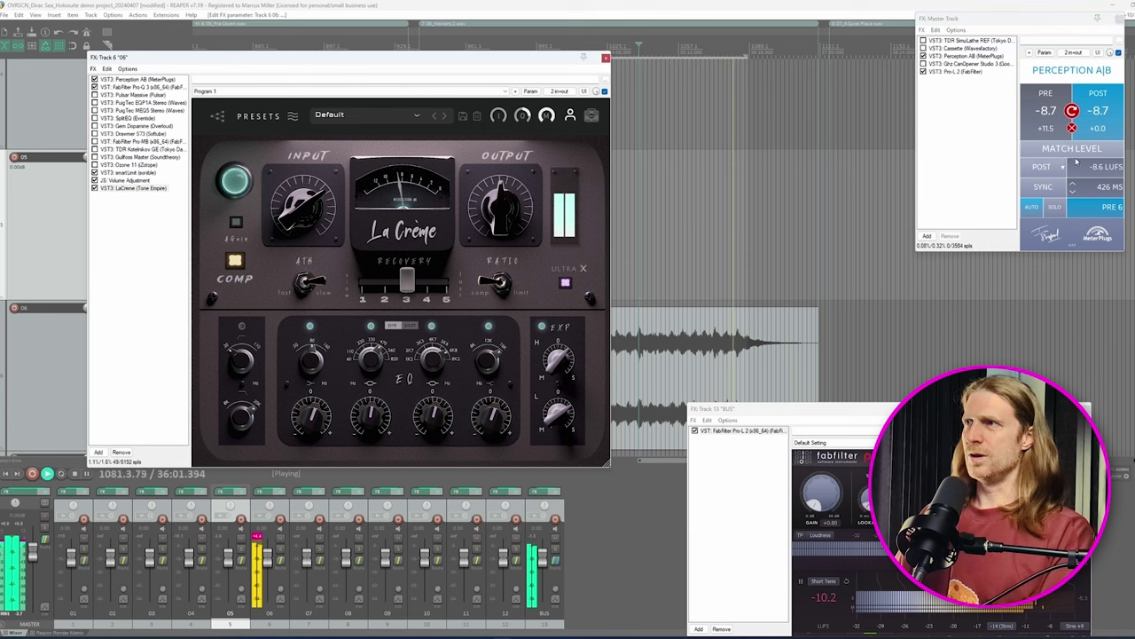
left_click(1051, 110)
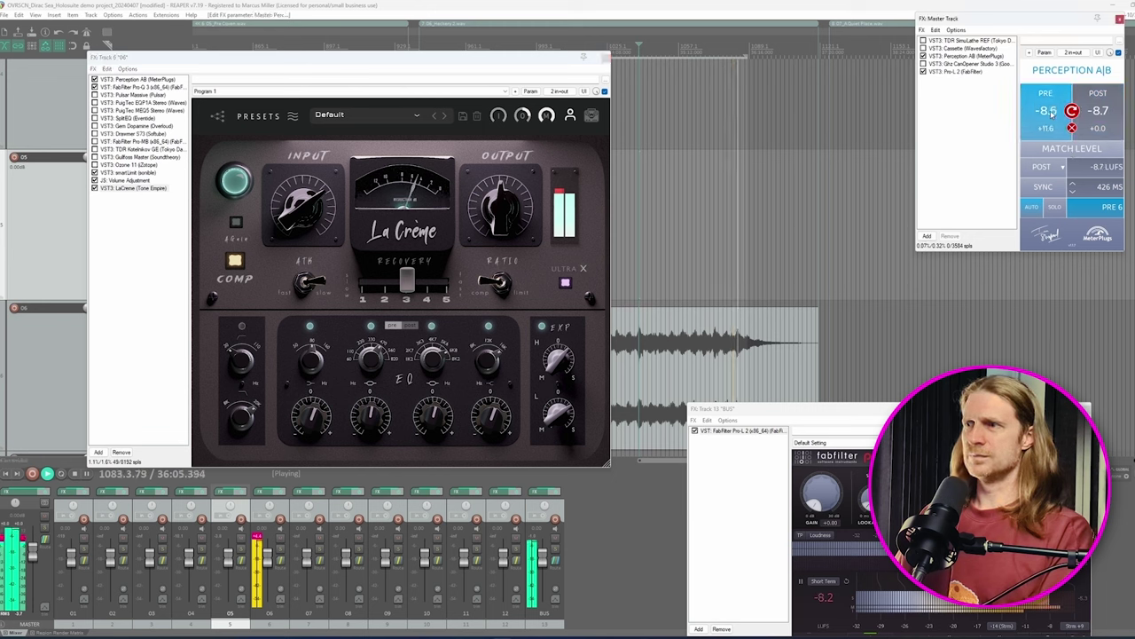
left_click(1051, 111)
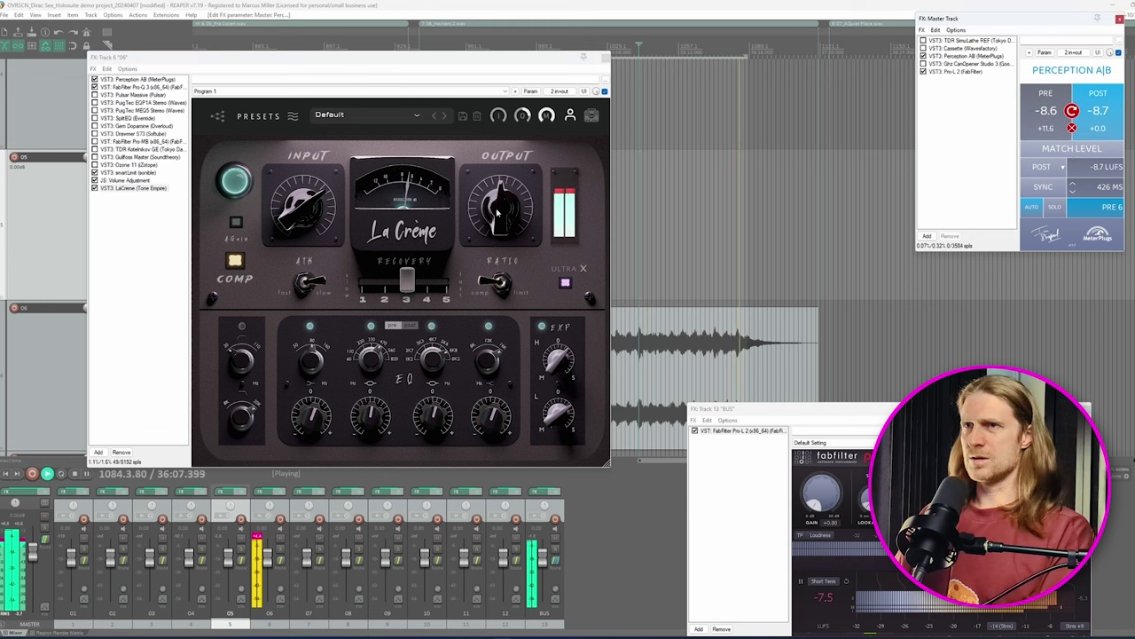
mouse_move(522, 122)
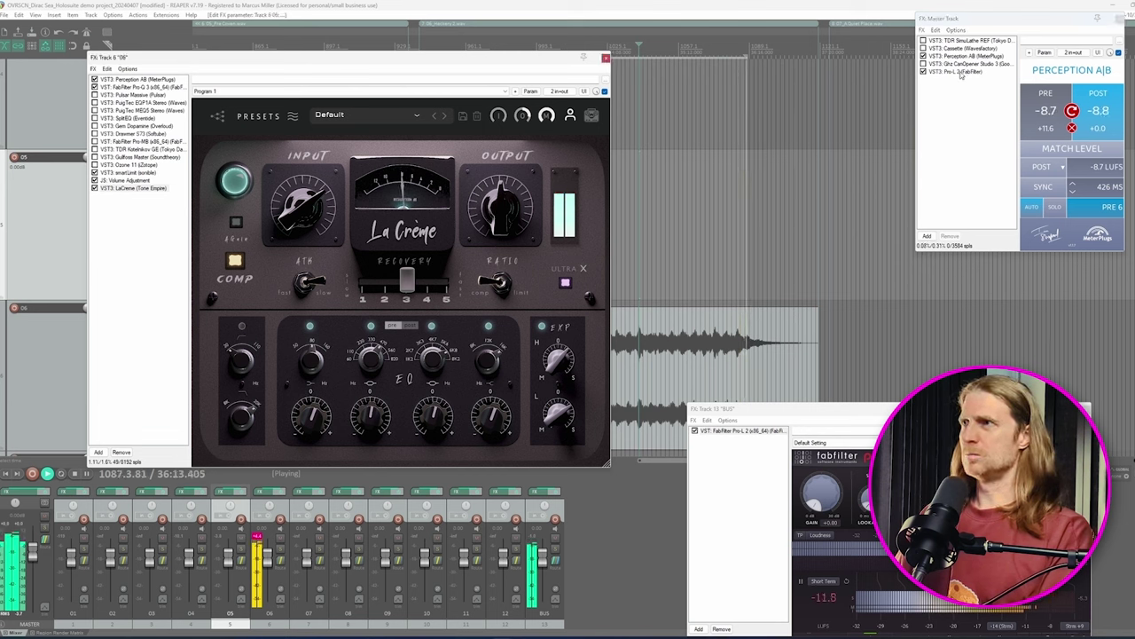
left_click(1073, 149)
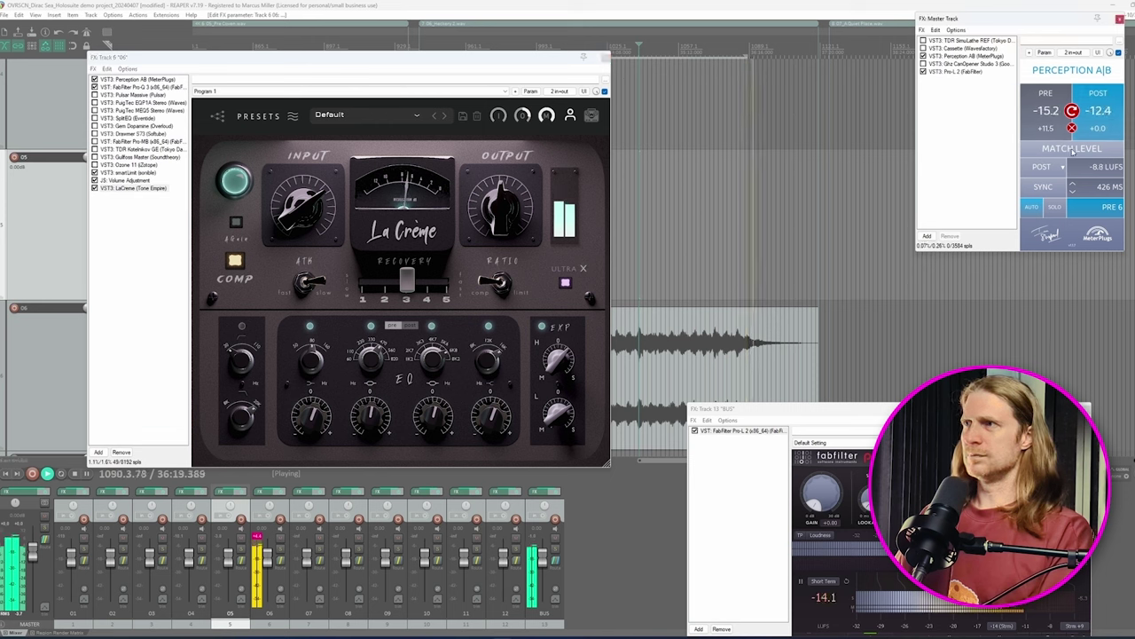
Step: Toggle repeatedly between the signal before and after La Crème
left_click(1045, 112)
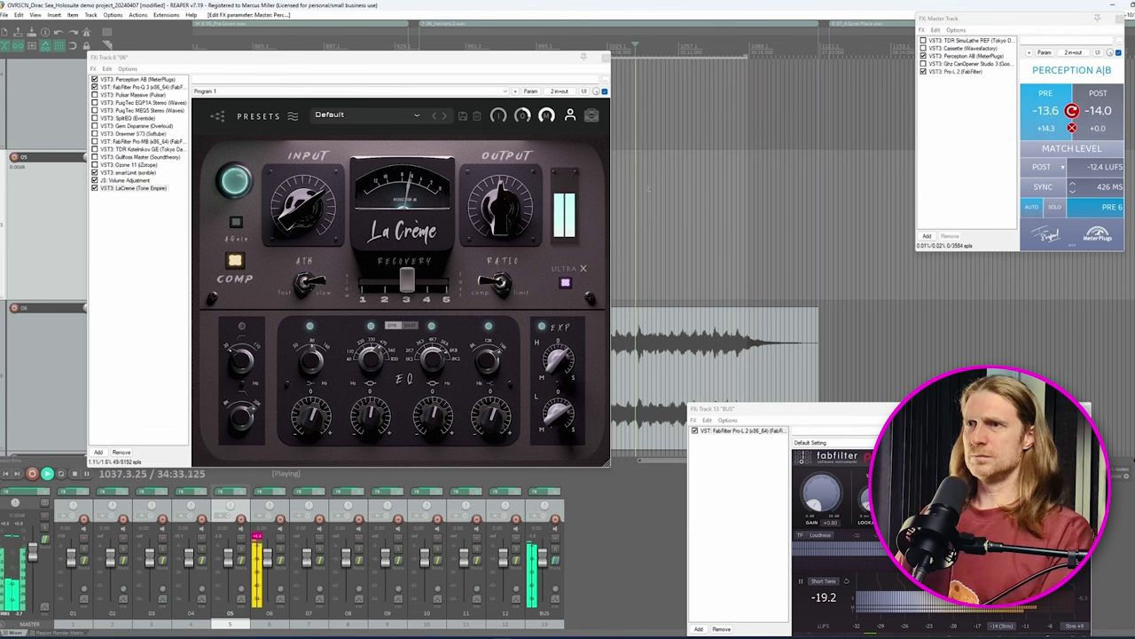
left_click(1053, 122)
left_click(1053, 122)
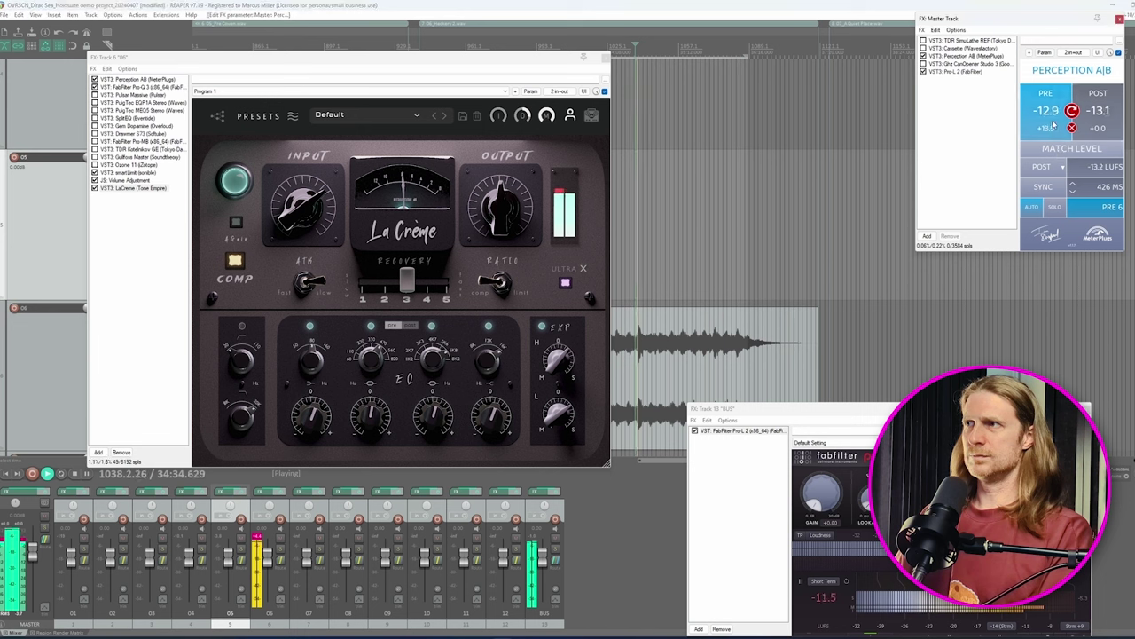
left_click(1054, 120)
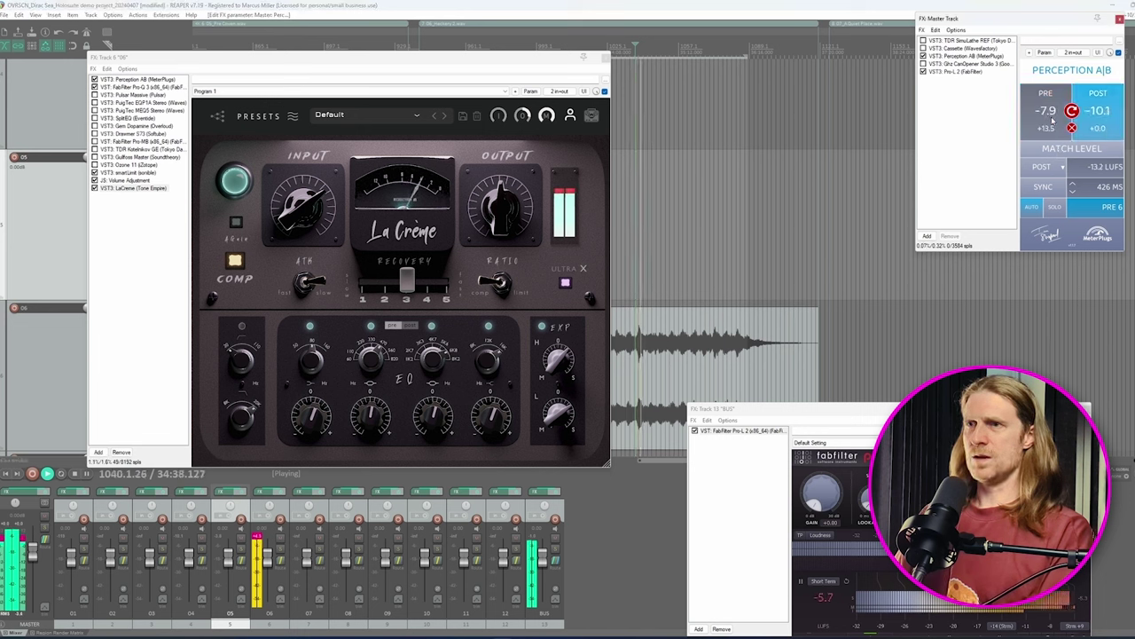
left_click(1053, 120)
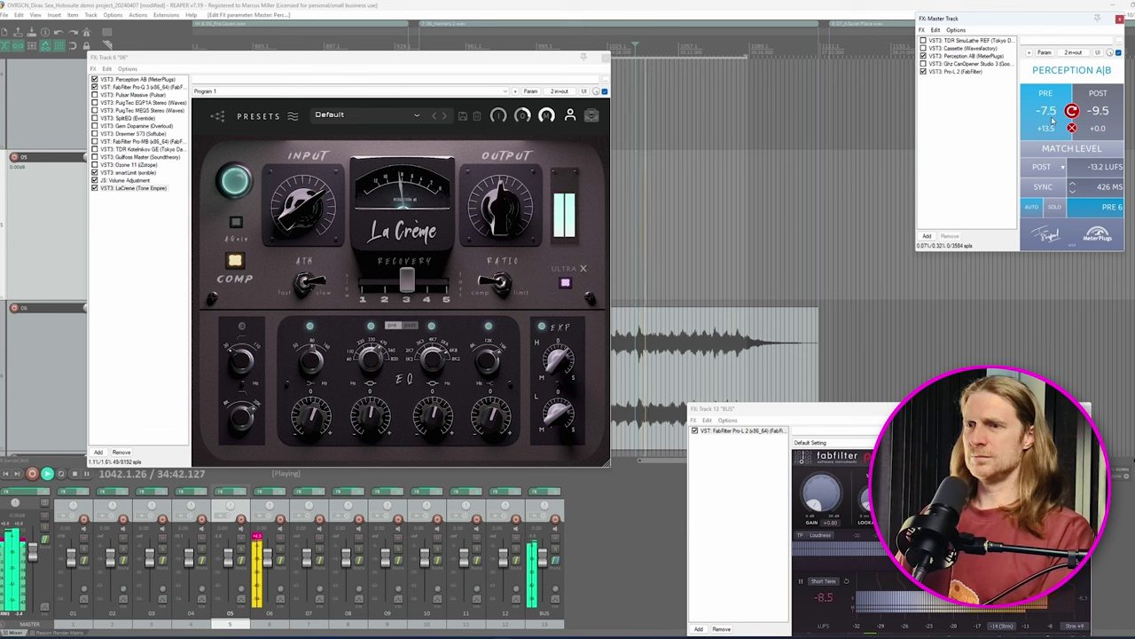
left_click(1053, 119)
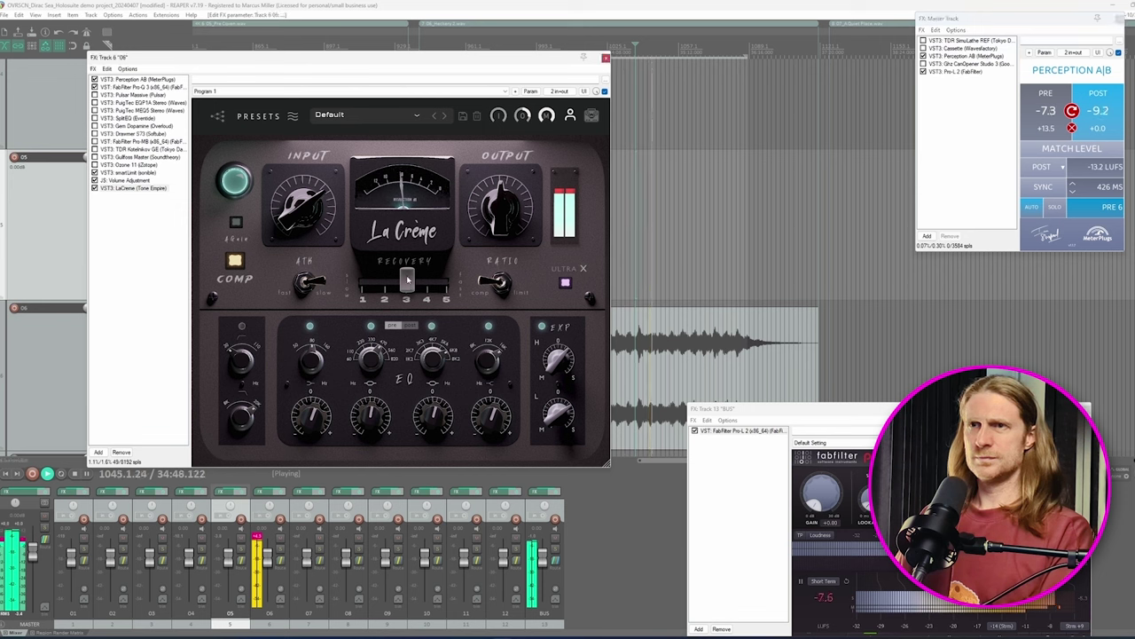
Step: Move La Crème's recovery from 3 to 4, A/B the result, and stop playback
left_click_drag(407, 281, 430, 282)
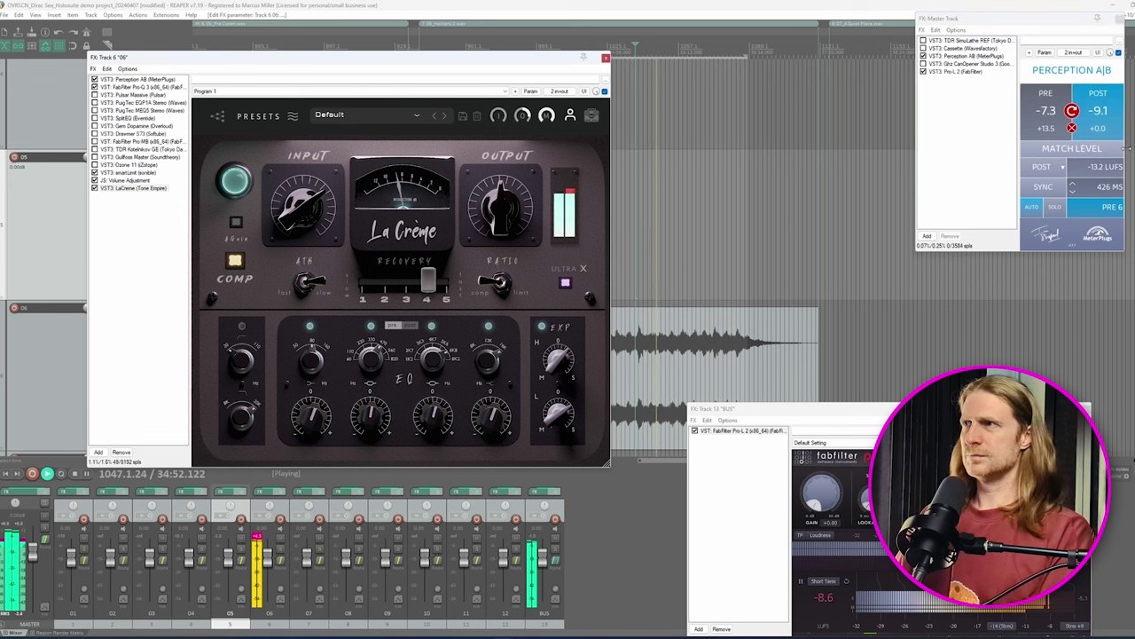
left_click(1052, 112)
left_click(1052, 112)
left_click(1051, 111)
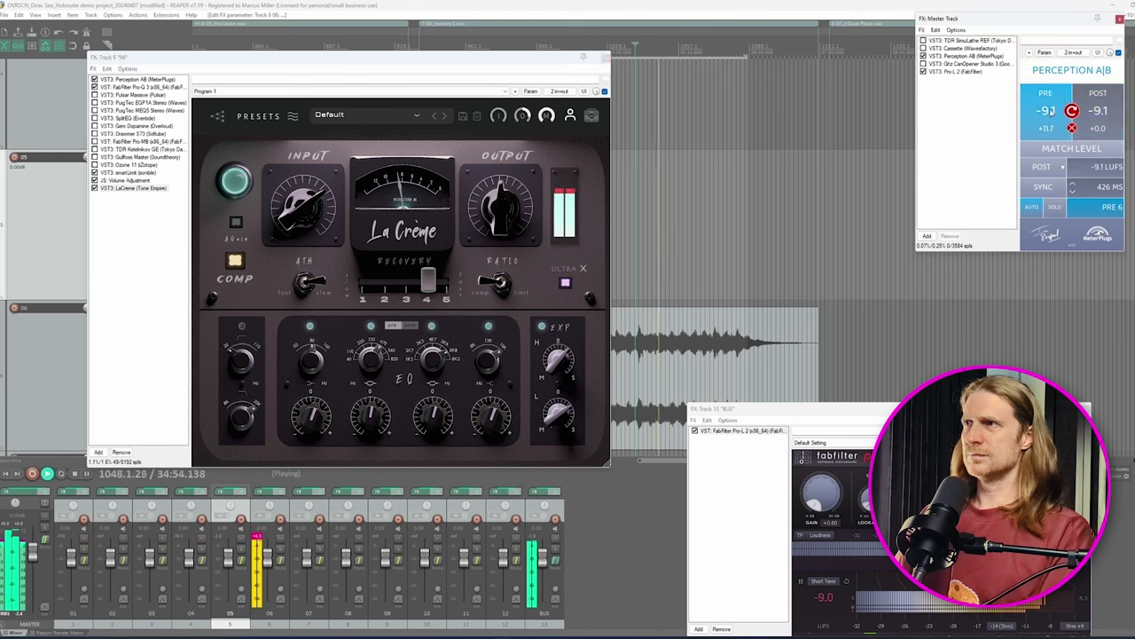
left_click(1052, 111)
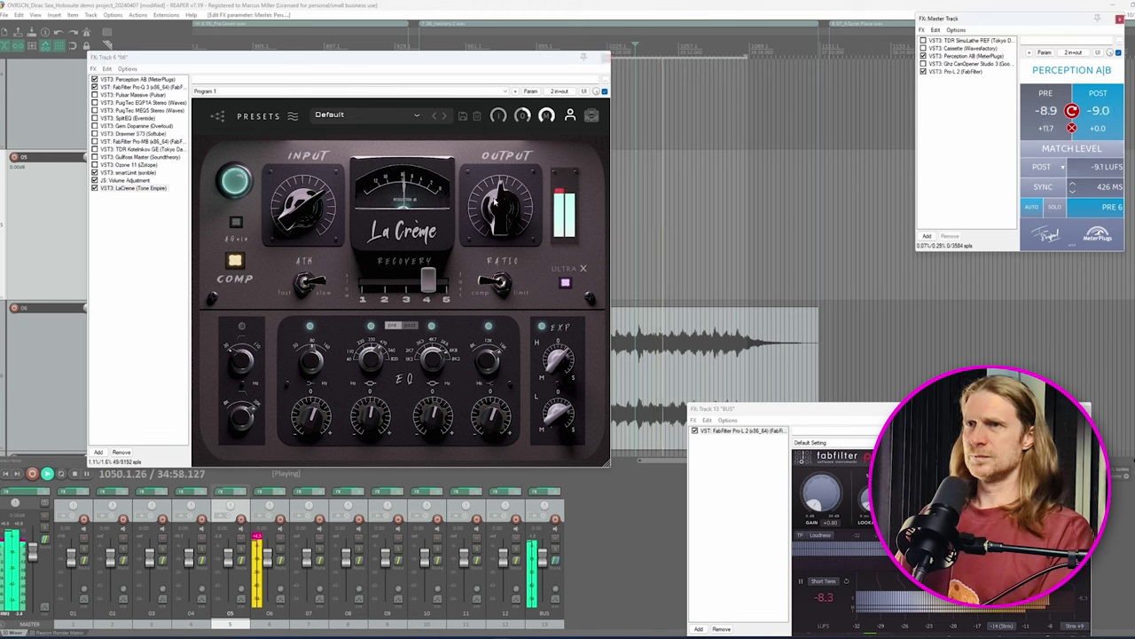
mouse_move(523, 118)
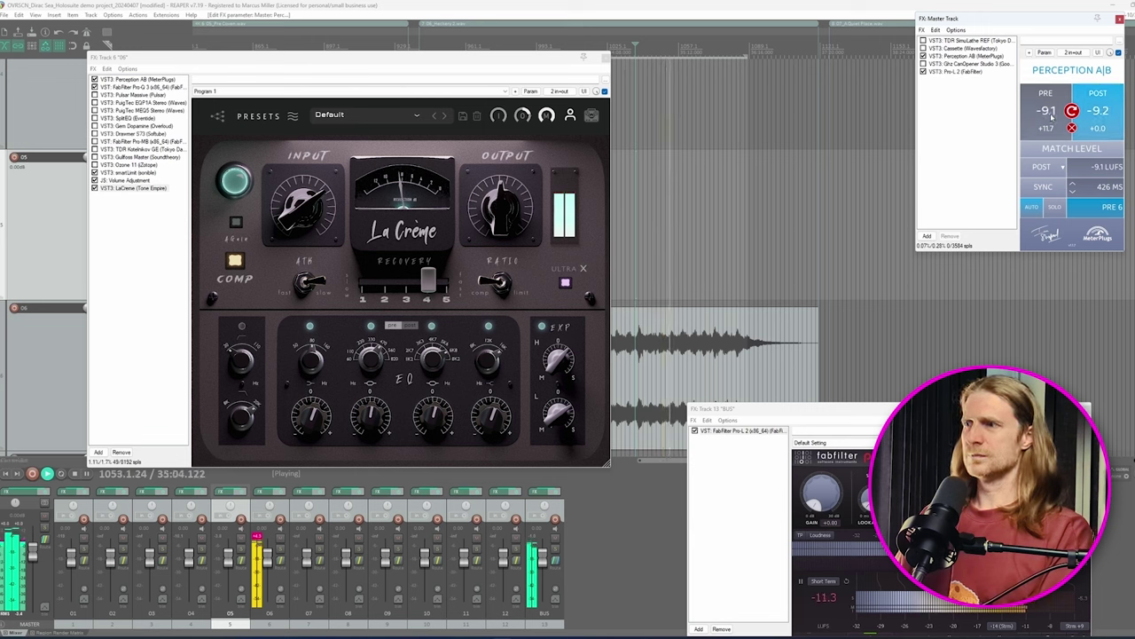
key("space")
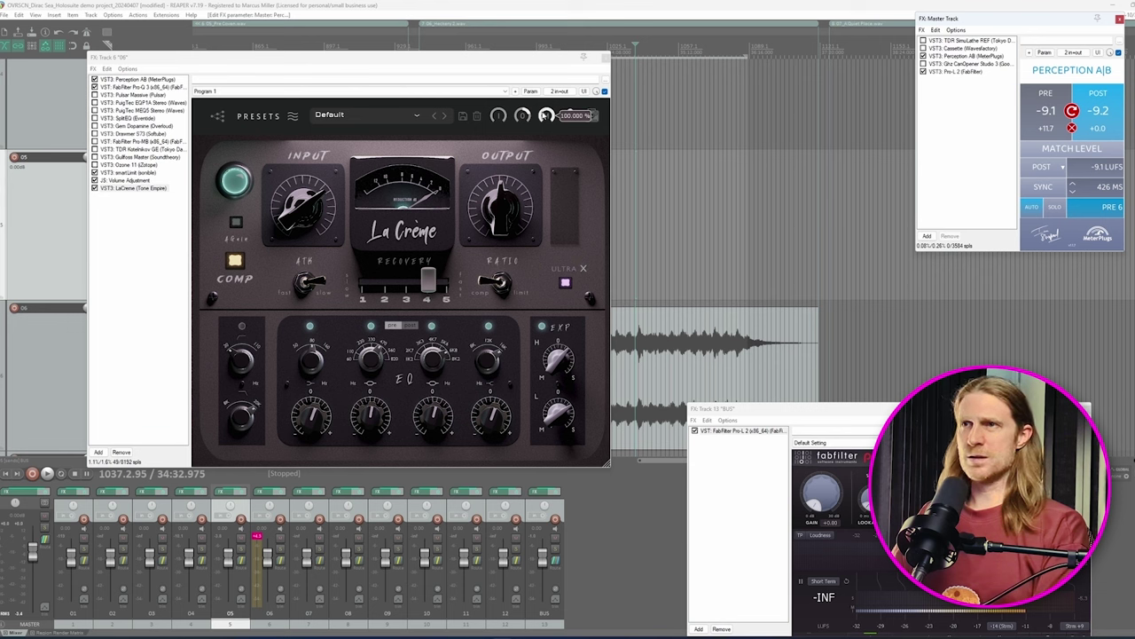
Step: Play track 06 with La Crème's wet amount eased to about 88 %, stop, and replay
key("space")
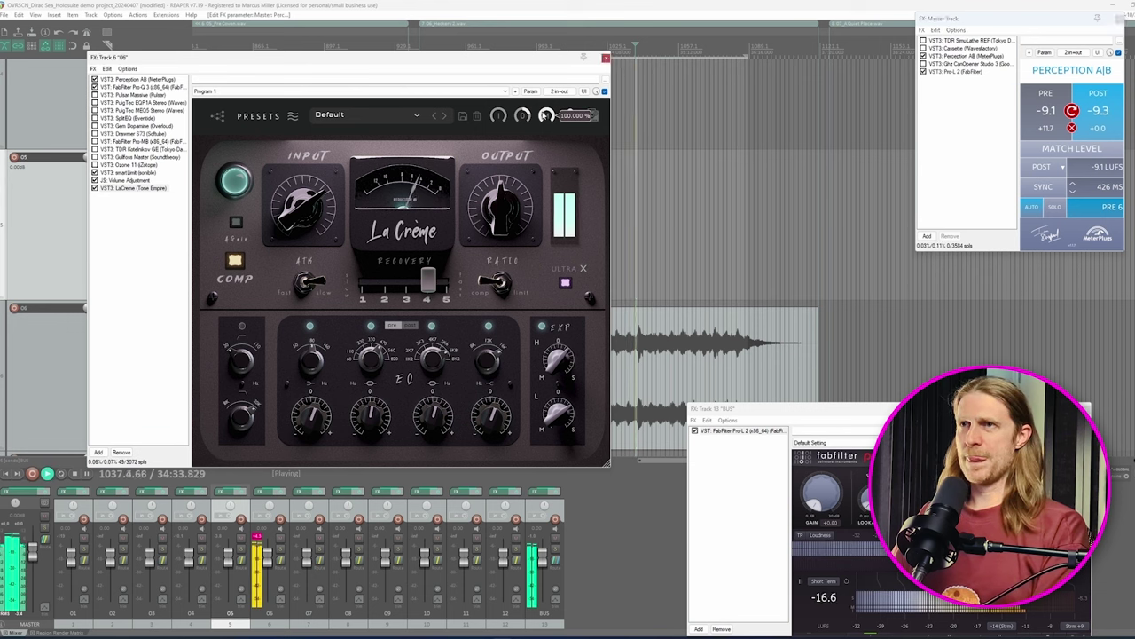
mouse_move(542, 116)
left_mouse_down()
mouse_move(544, 195)
mouse_move(544, 133)
left_mouse_up()
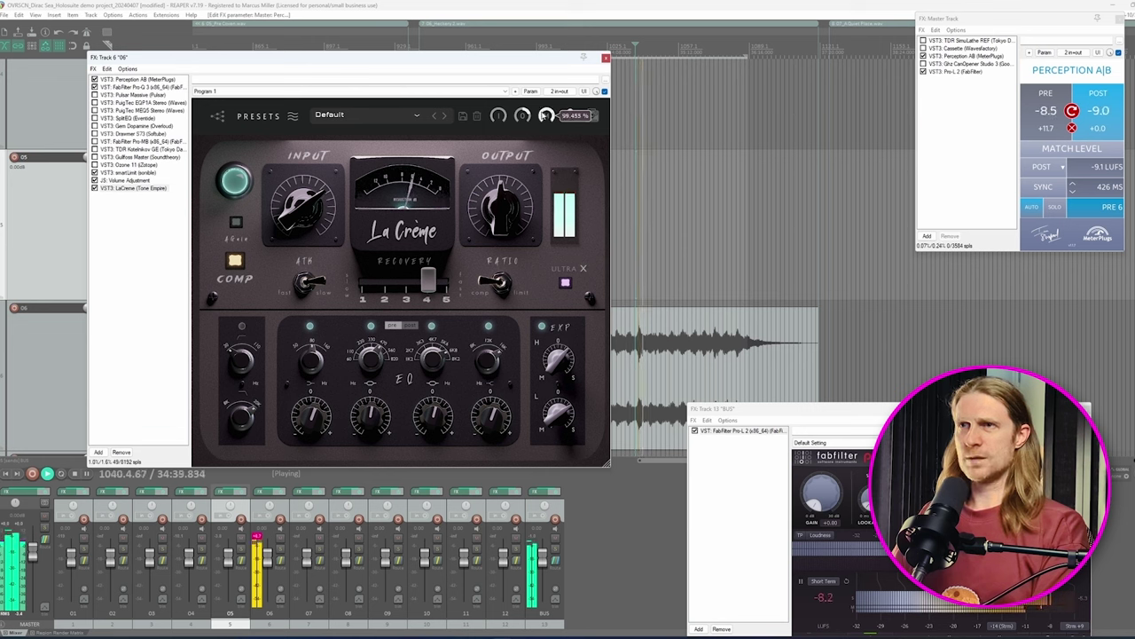
key("space")
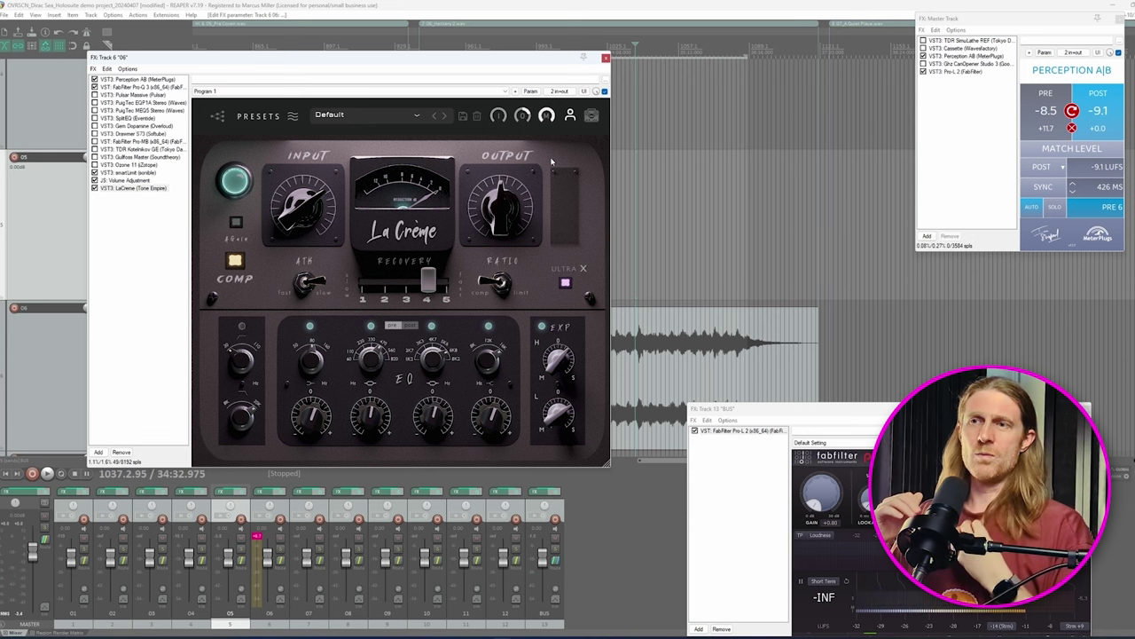
mouse_move(550, 117)
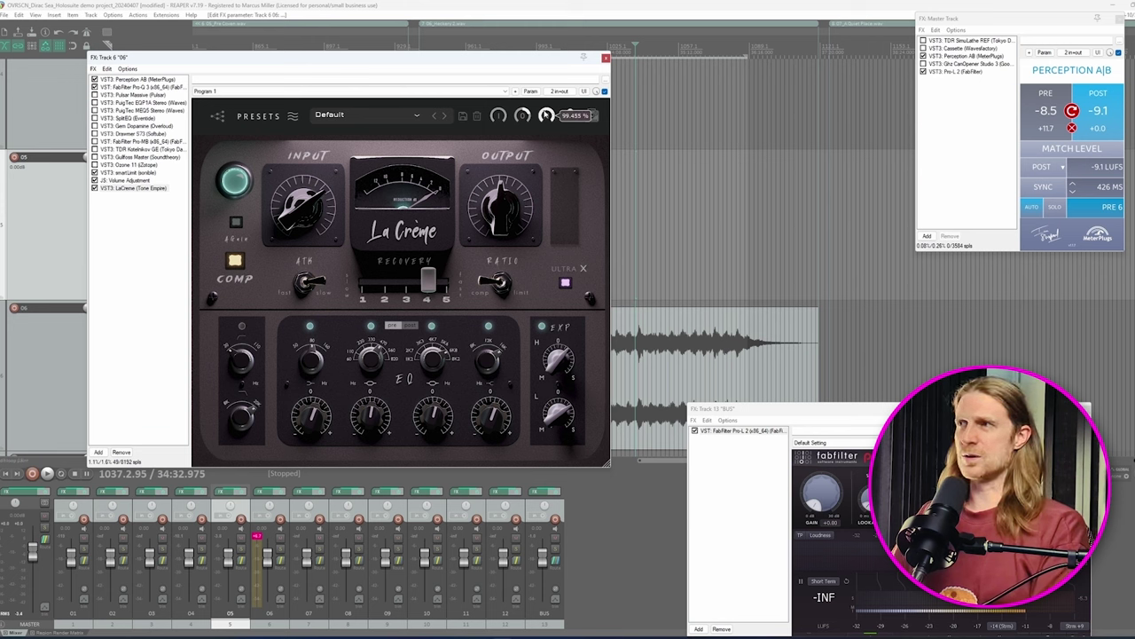
key("space")
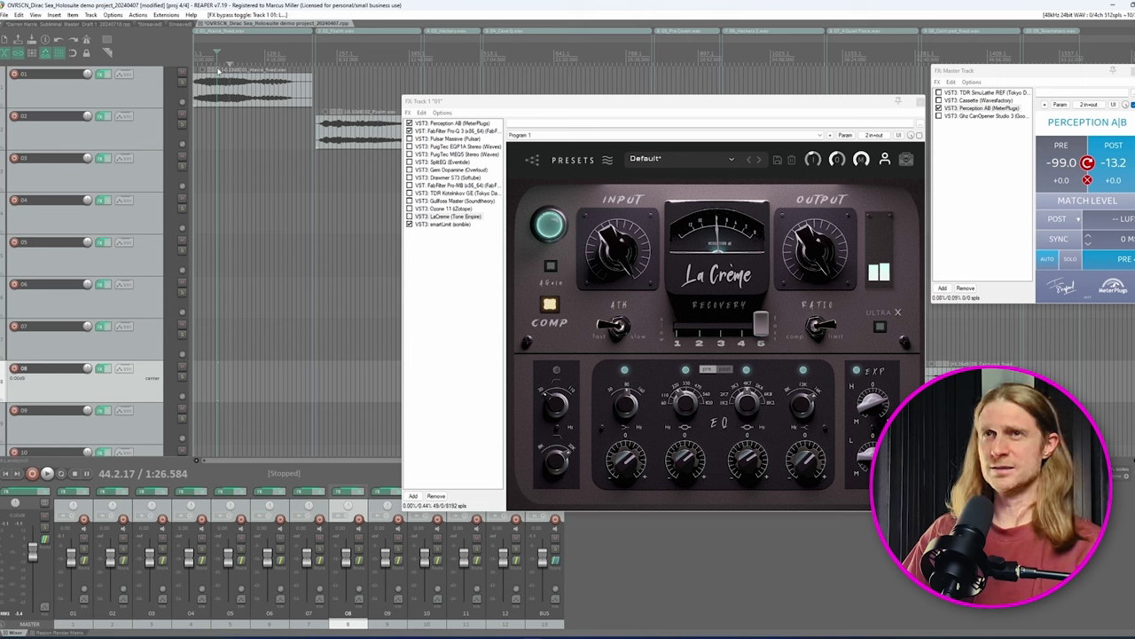
Step: Enable La Crème on track 01 with Ultra mode, compare bypassed versus active, then stop
key("space")
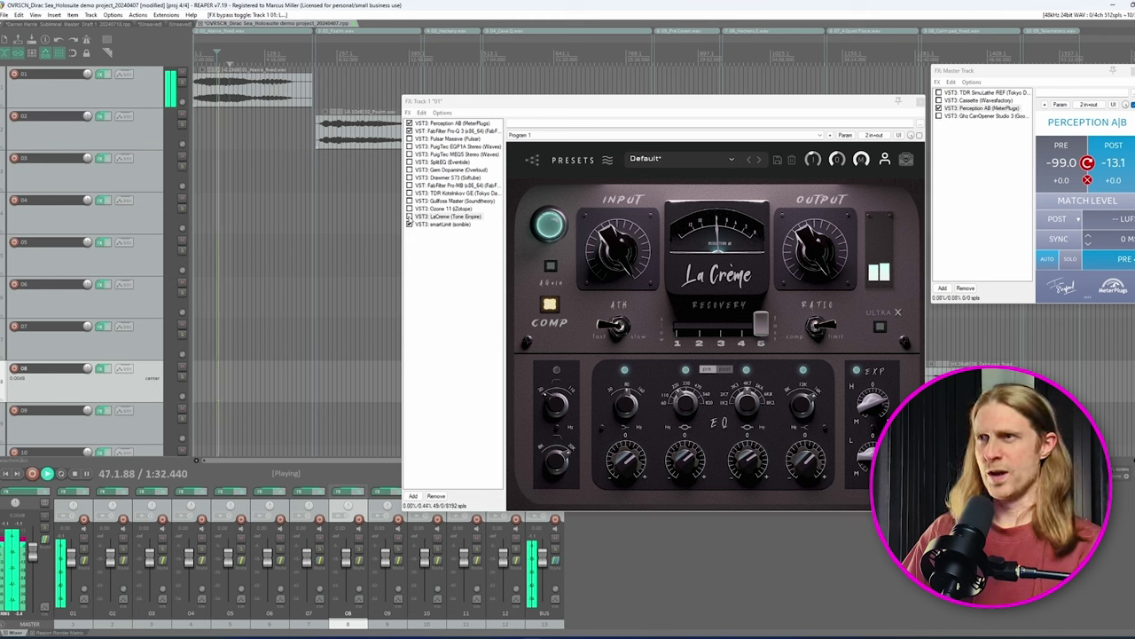
left_click(410, 217)
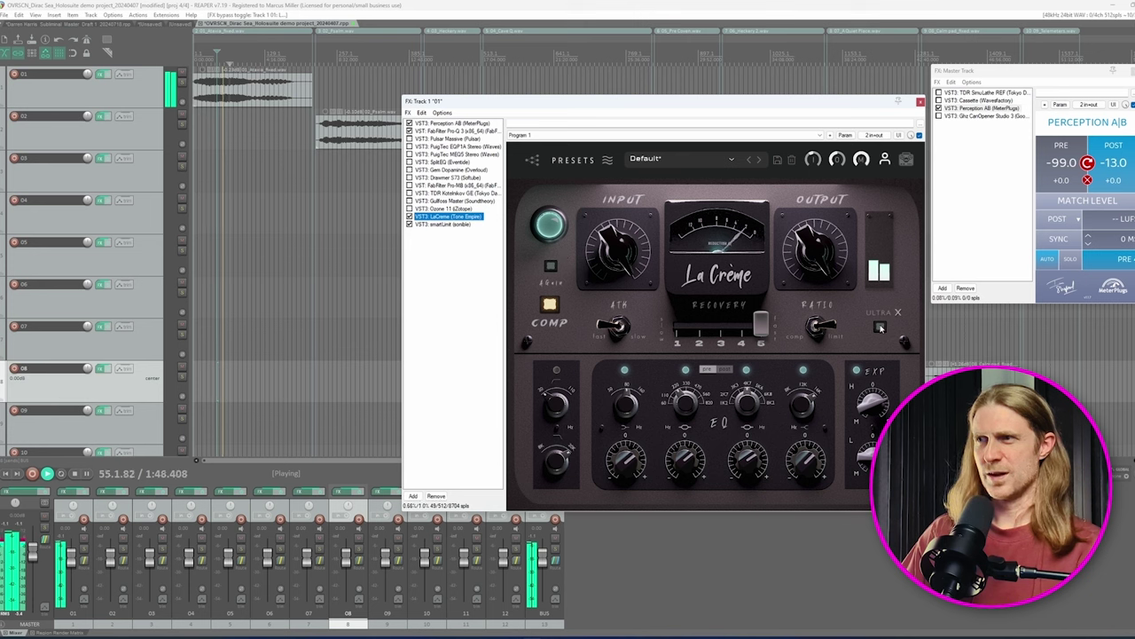
left_click(879, 327)
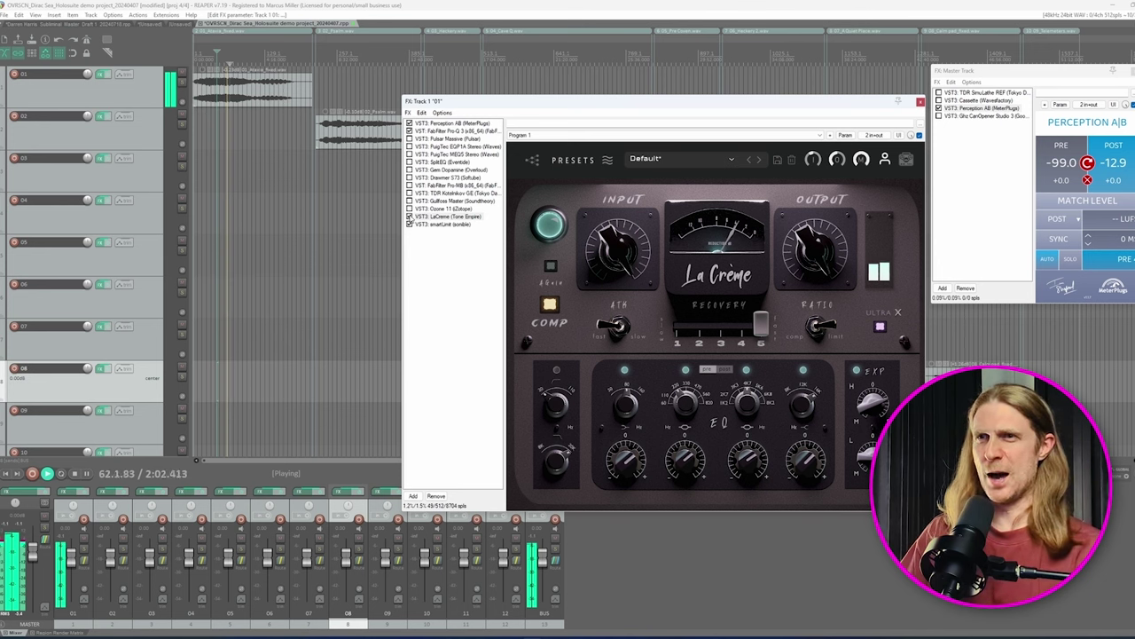
left_click(410, 217)
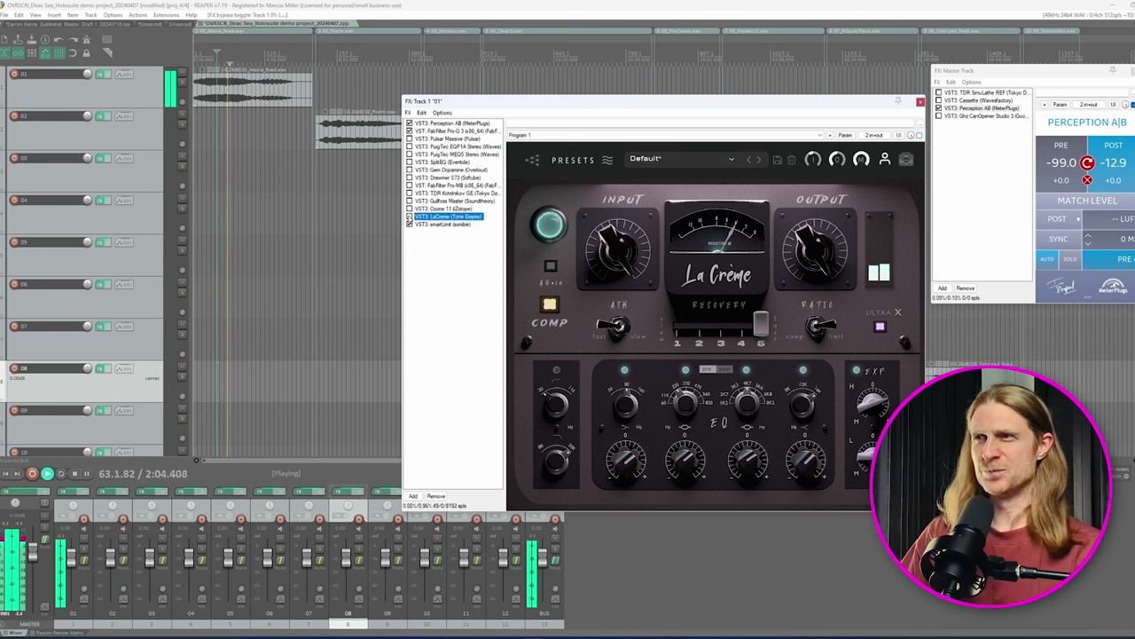
left_click(410, 217)
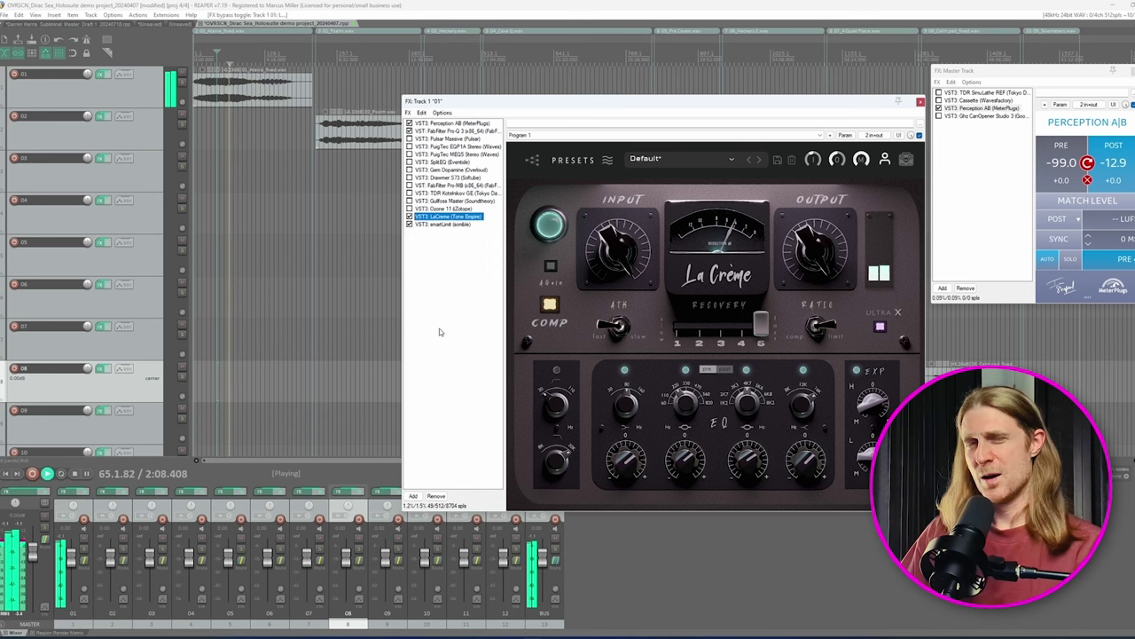
key("space")
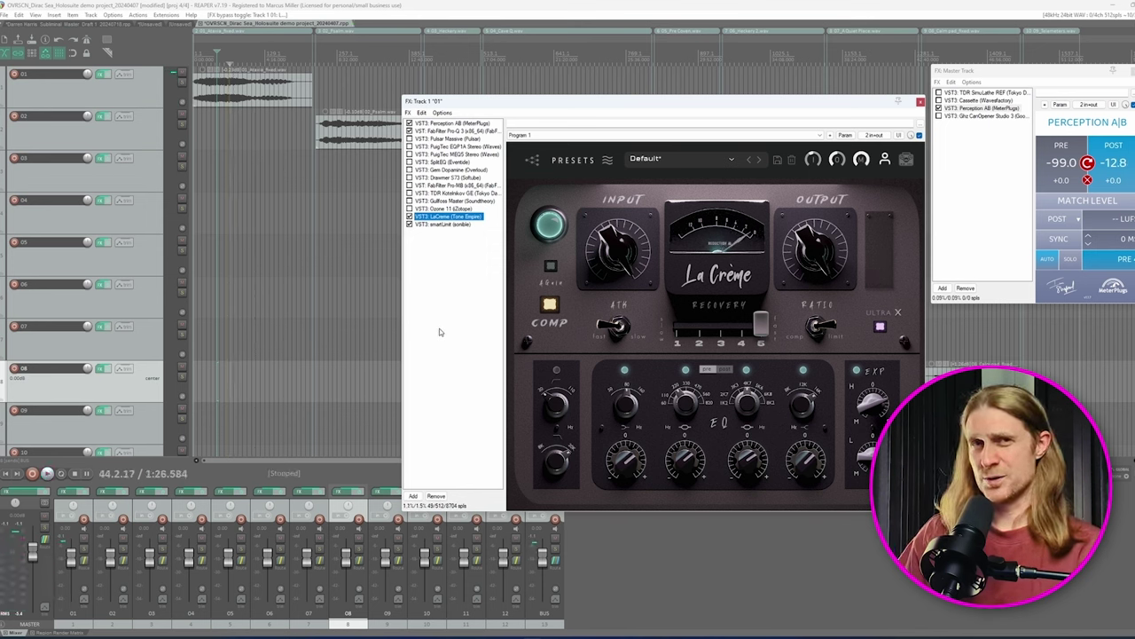